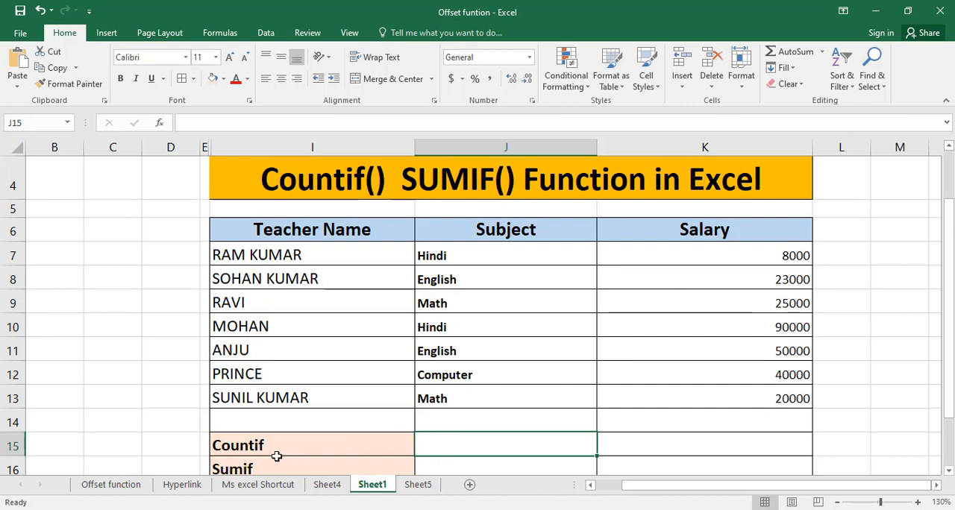
Enter =COUNTIF(J7:J13,"hindi") in cell J15 to count the Hindi entries in the Subject column
left_click(948, 472)
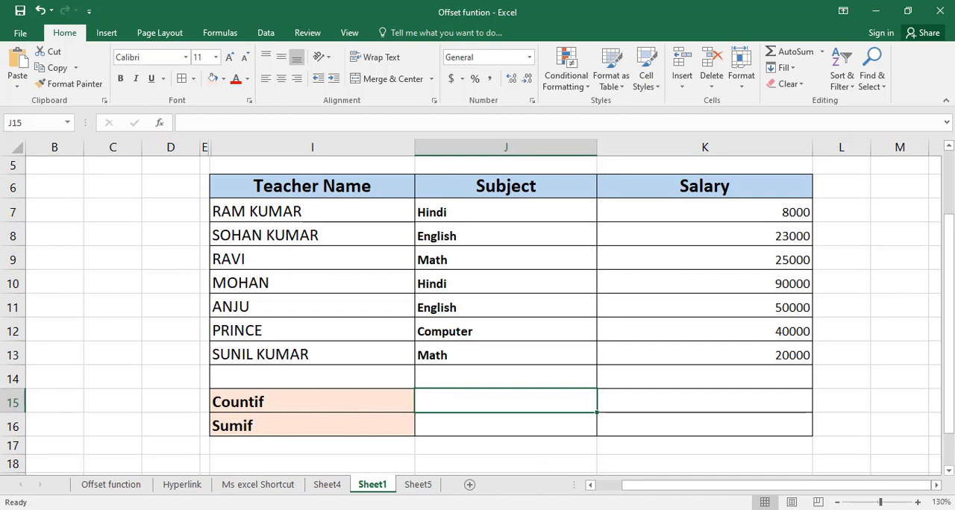
left_click(522, 509)
left_click_drag(518, 387, 634, 453)
left_click(506, 401)
left_click(672, 480)
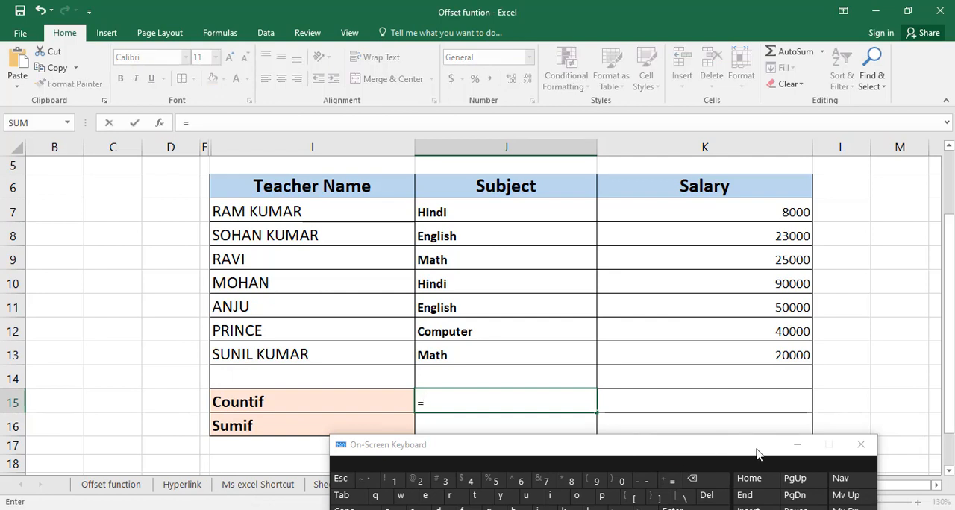
left_click(795, 445)
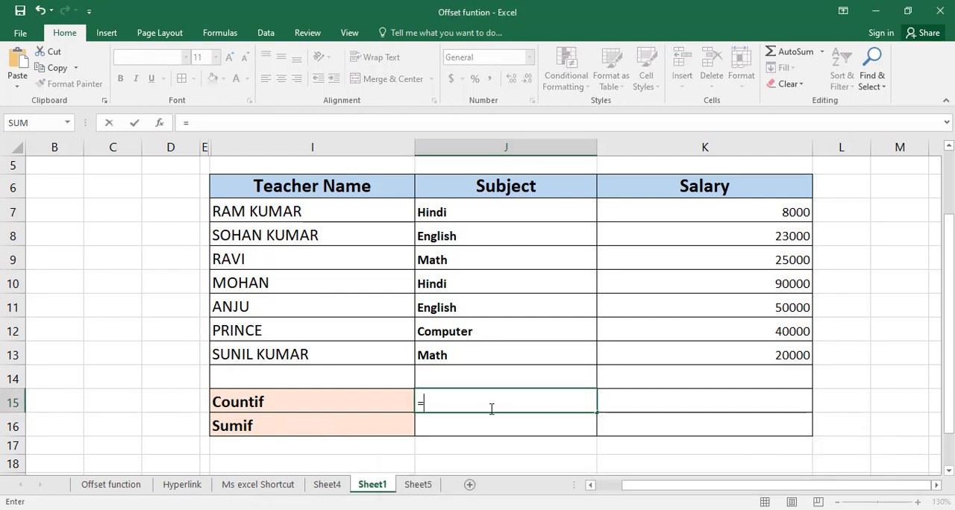
type("cou")
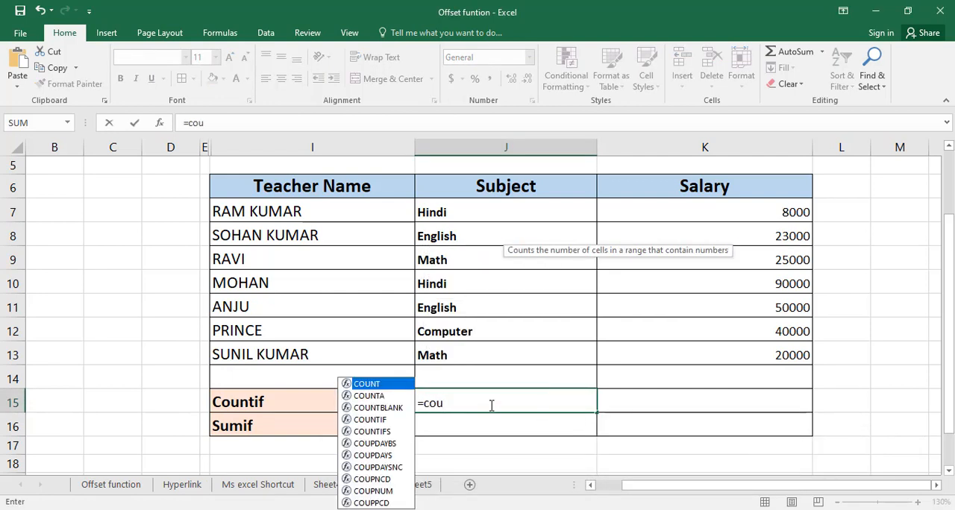
type("ntif")
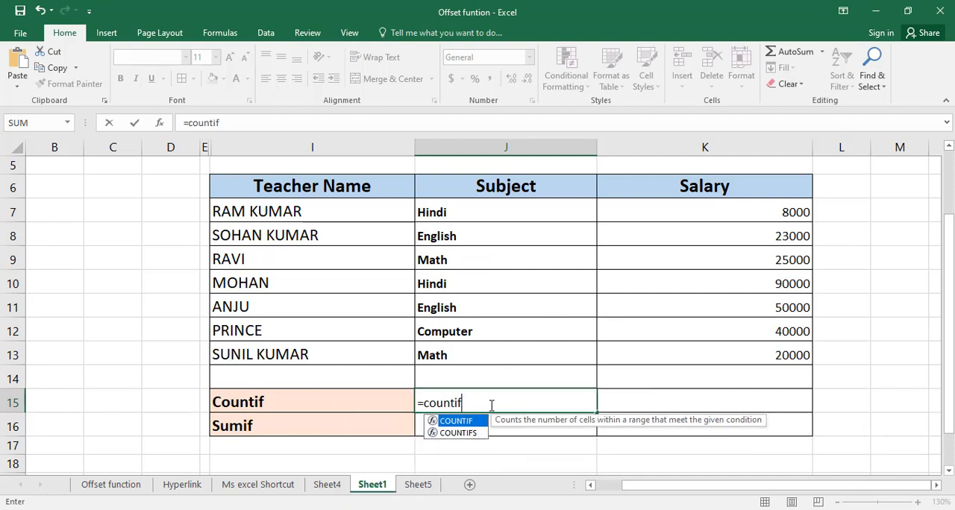
type("(")
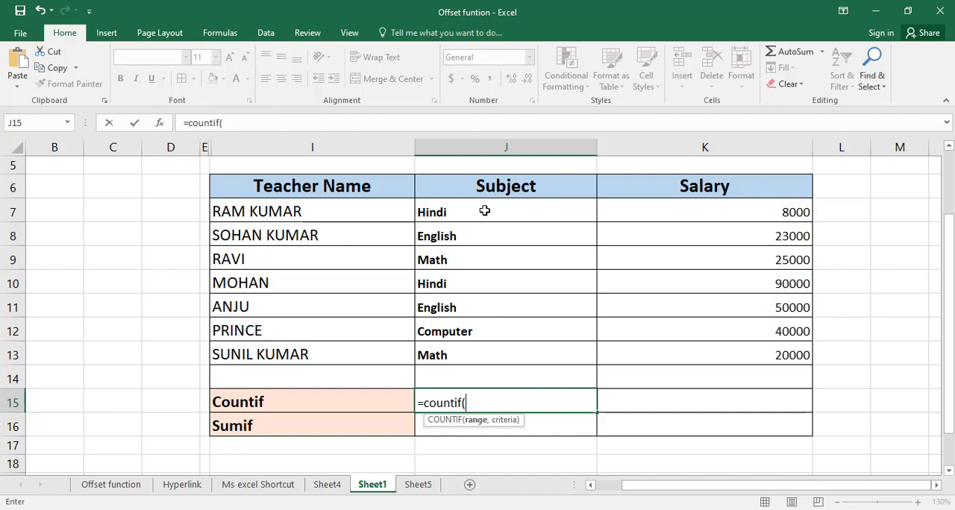
left_click_drag(488, 209, 491, 342)
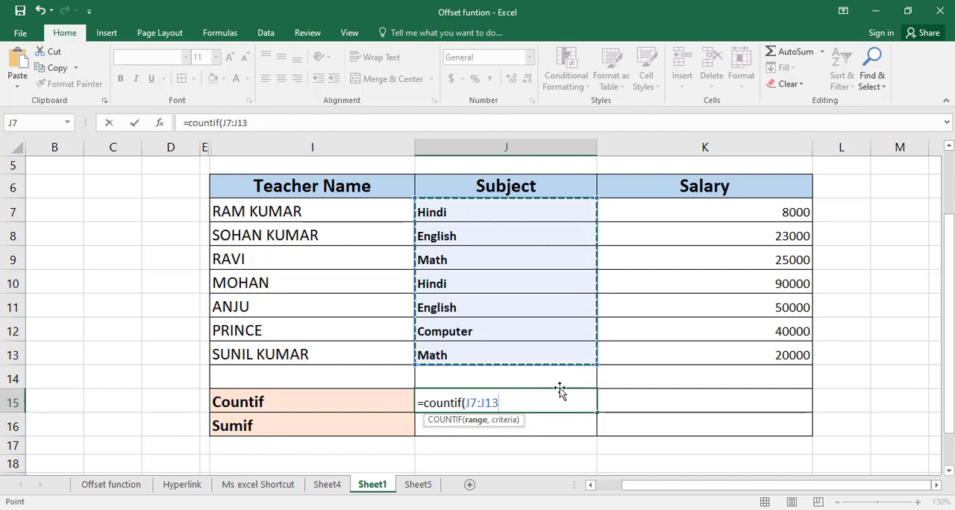
type(",\"h")
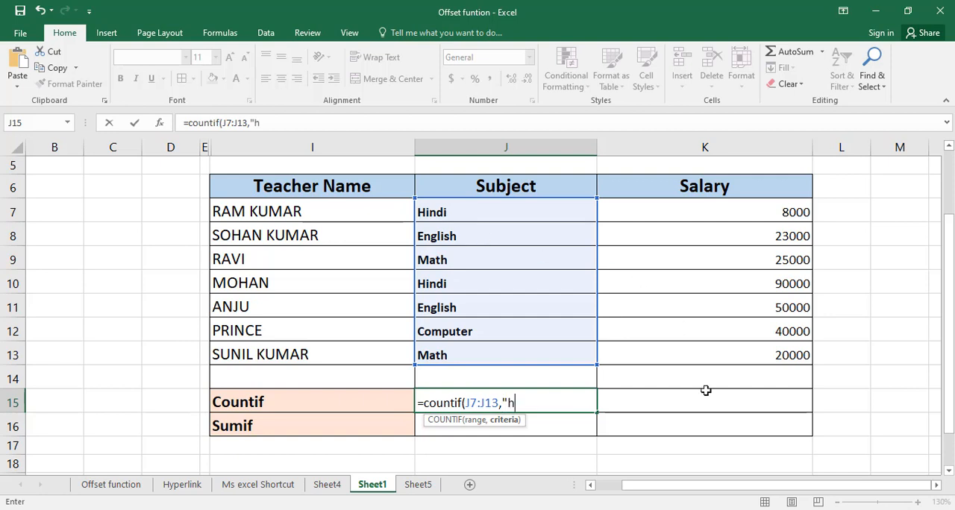
type("indi")
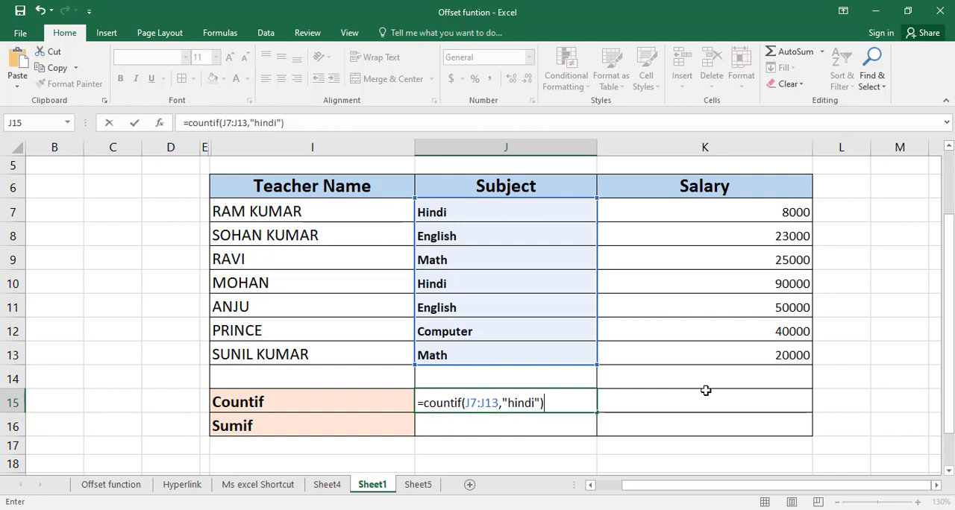
key("Return")
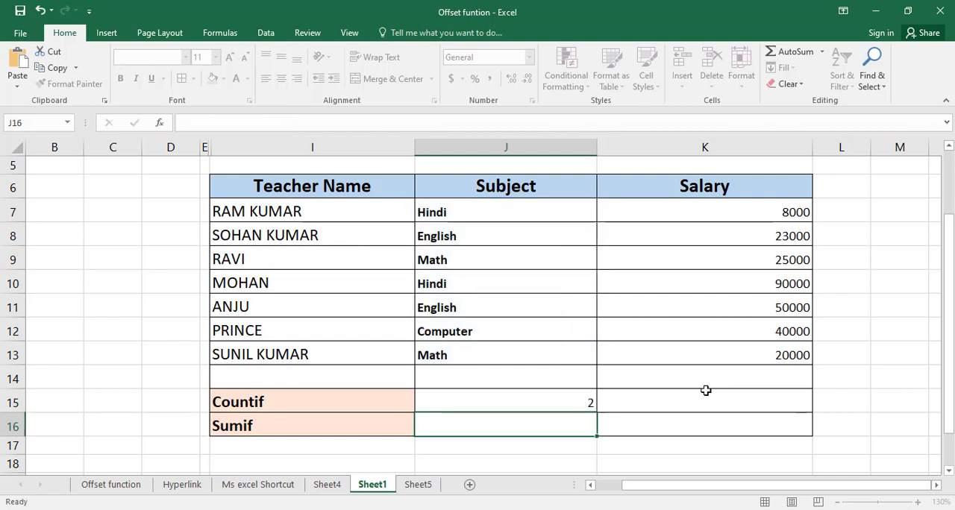
Review the COUNTIF formula in J15 and its criterion against the Teacher Name and Subject columns
left_click(572, 404)
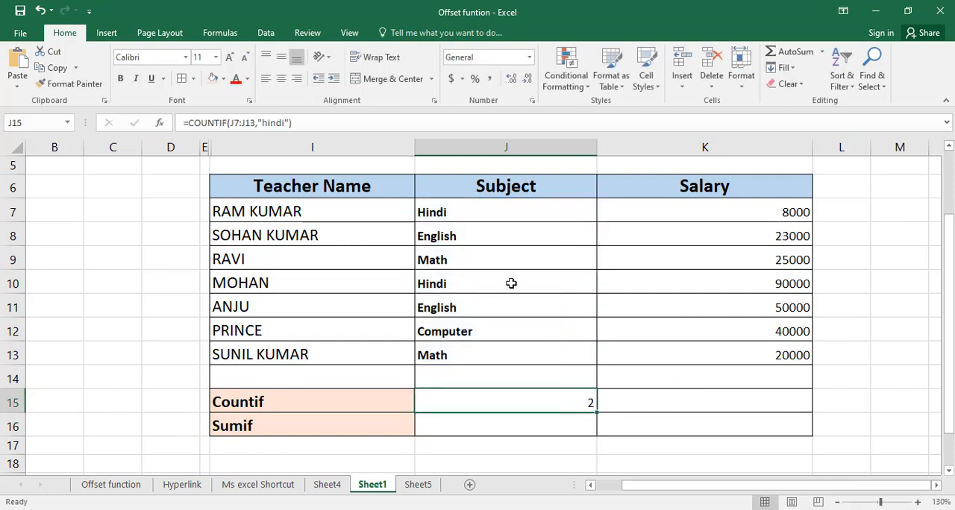
left_click_drag(249, 211, 246, 335)
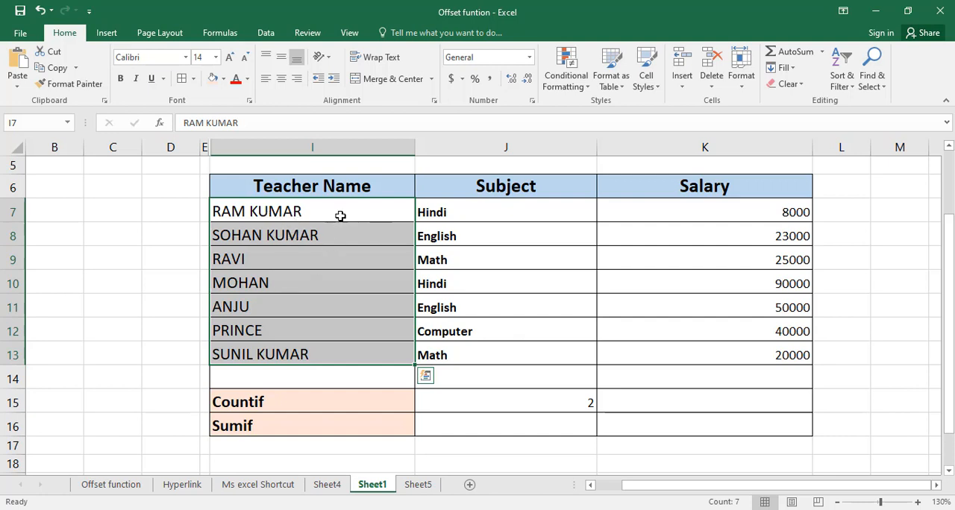
left_click(469, 209)
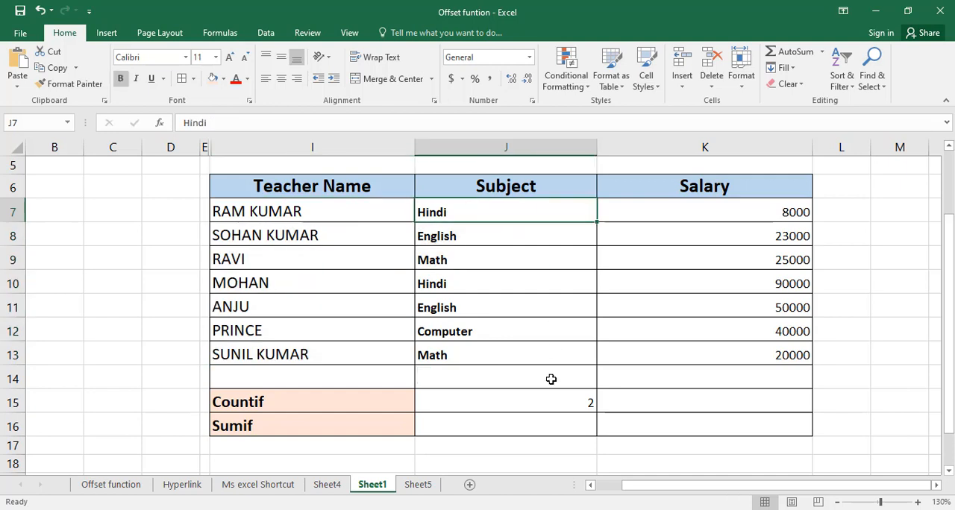
left_click(532, 396)
double_click(546, 403)
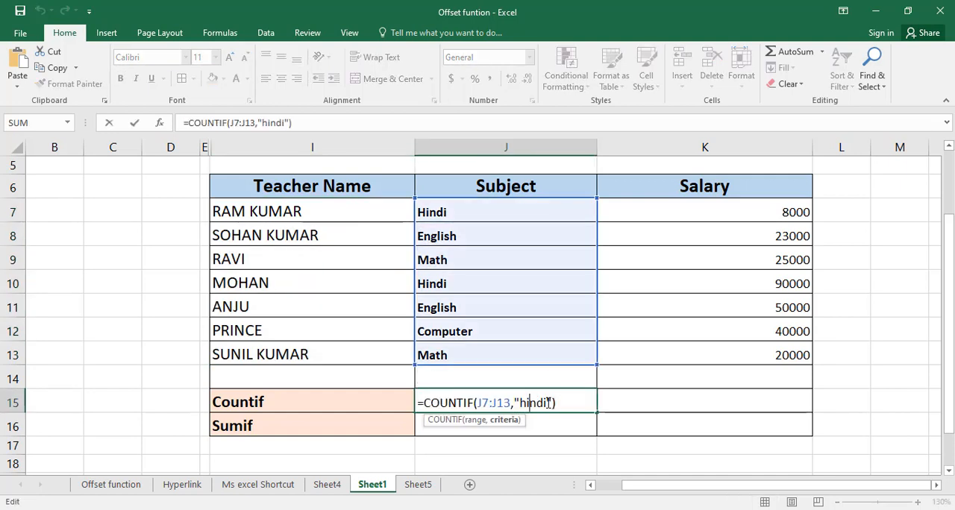
key("Return")
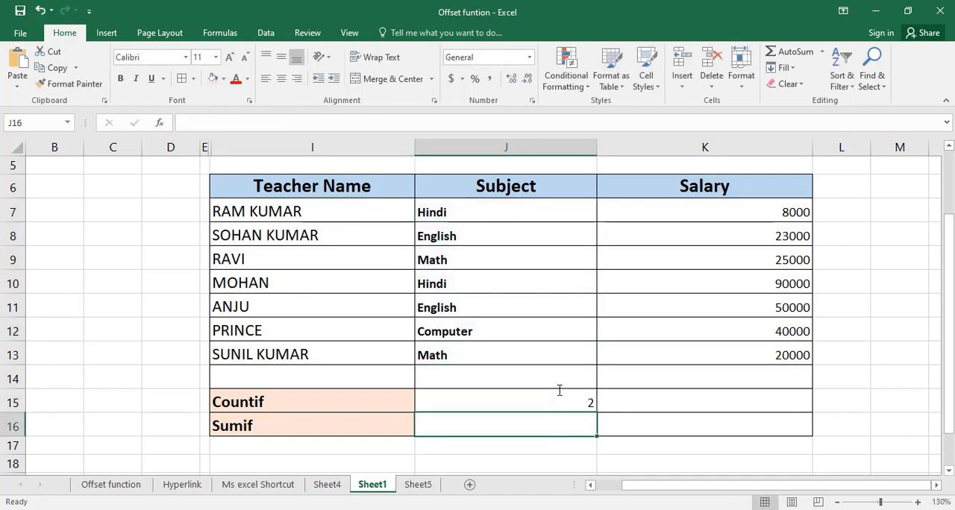
left_click(585, 401)
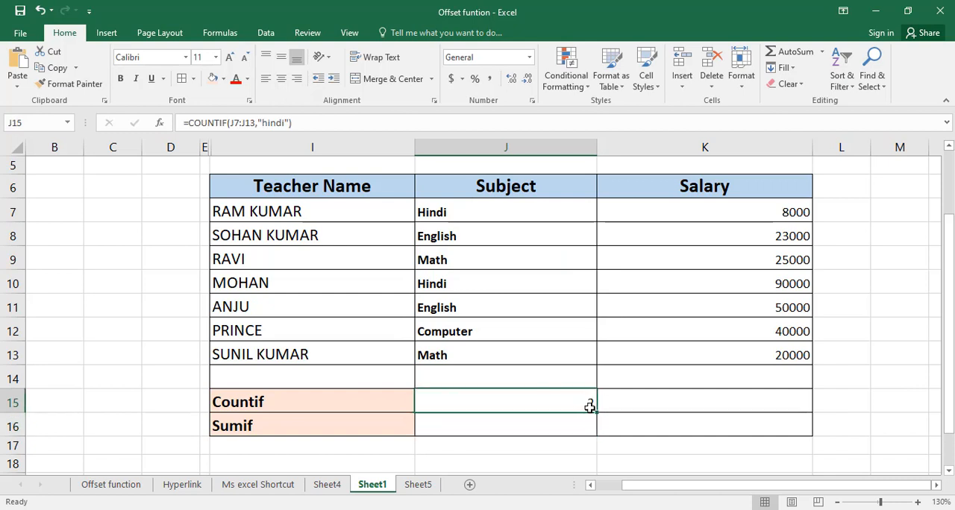
Go through the subjects in J7:J13 one by one and compare the Hindi entries with the count in J15
left_click(461, 212)
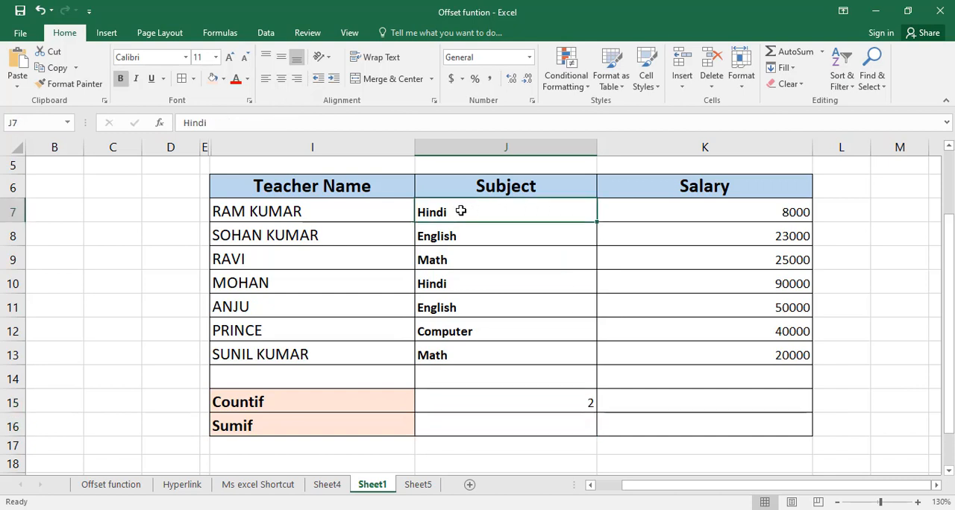
left_click(454, 237)
left_click(448, 260)
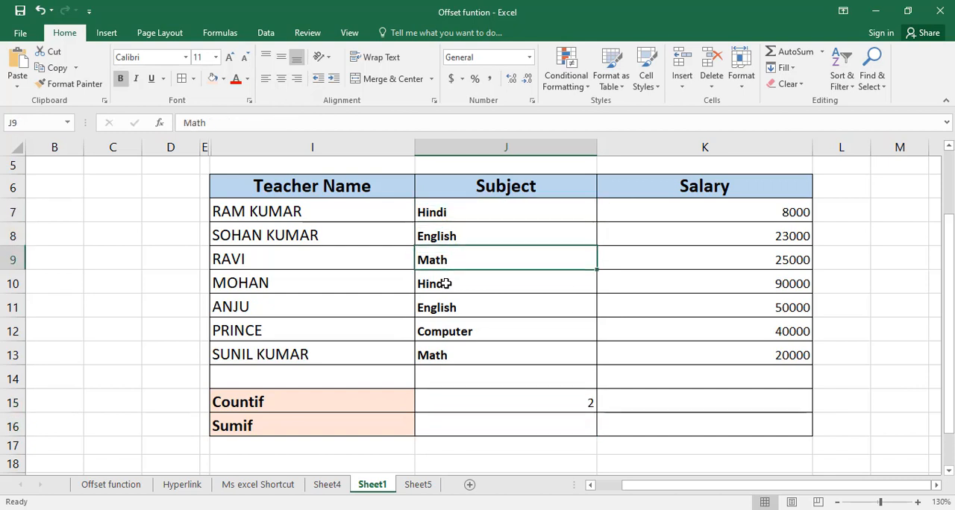
left_click(446, 284)
left_click(450, 309)
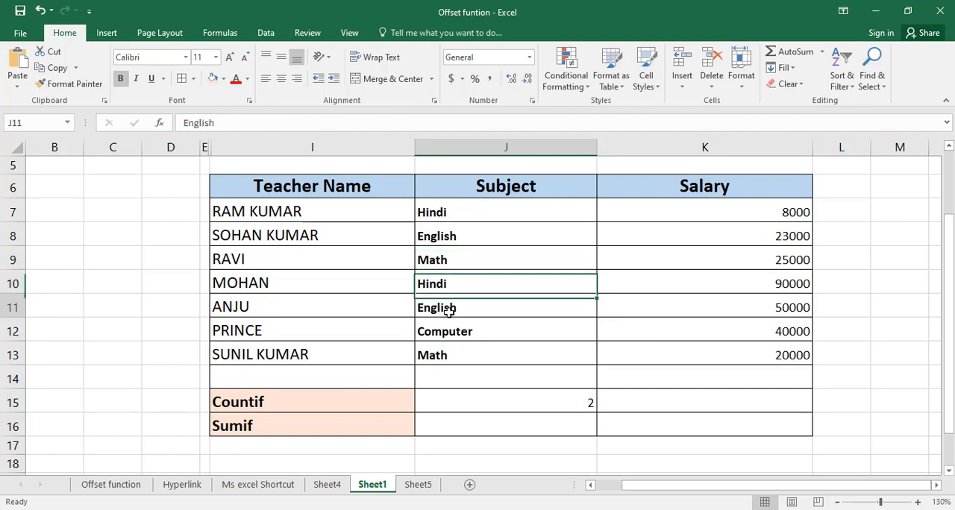
left_click(452, 329)
left_click(446, 356)
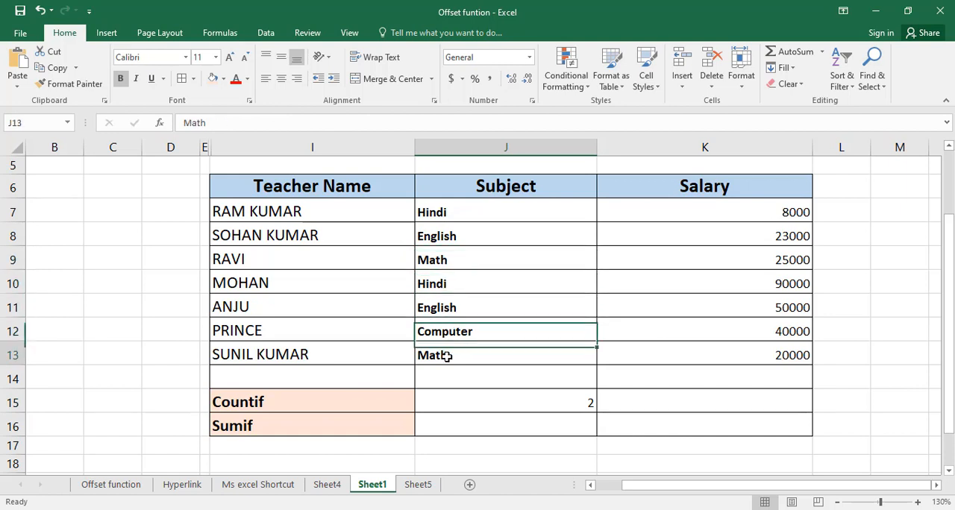
left_click(443, 217)
left_click(422, 284)
left_click(440, 212)
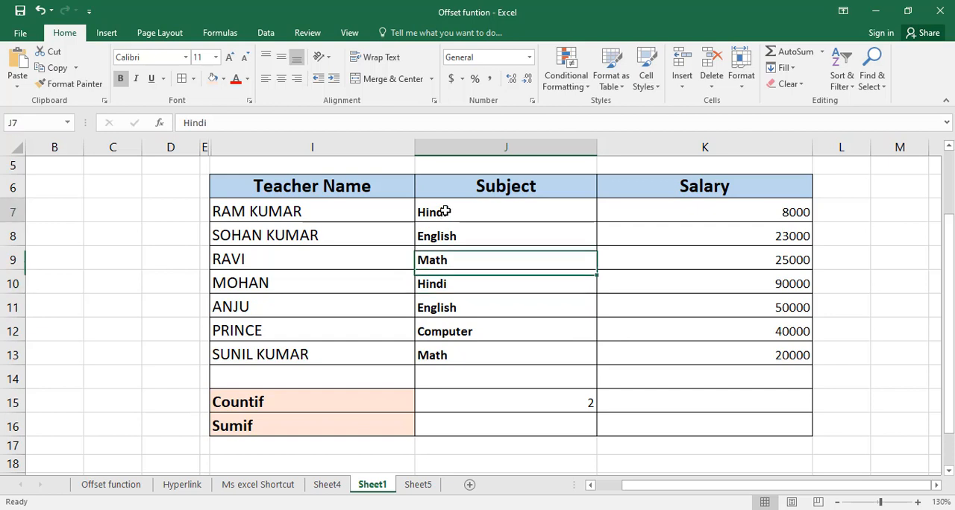
left_click(455, 290)
left_click(453, 215)
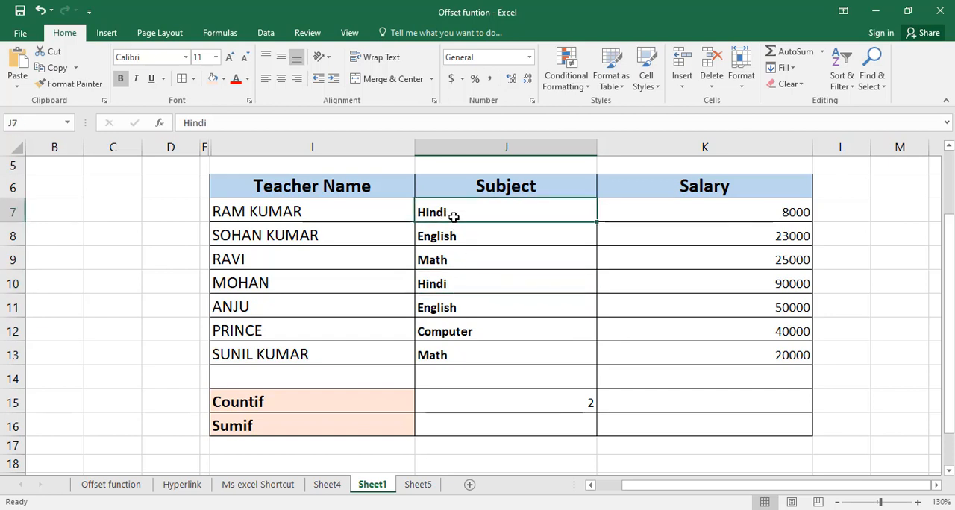
left_click(457, 284)
left_click(460, 260)
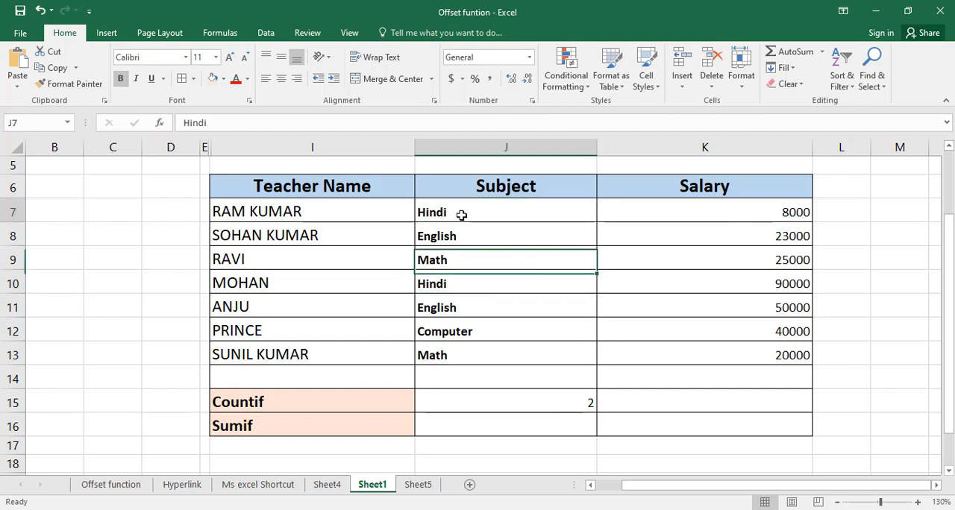
left_click(462, 215)
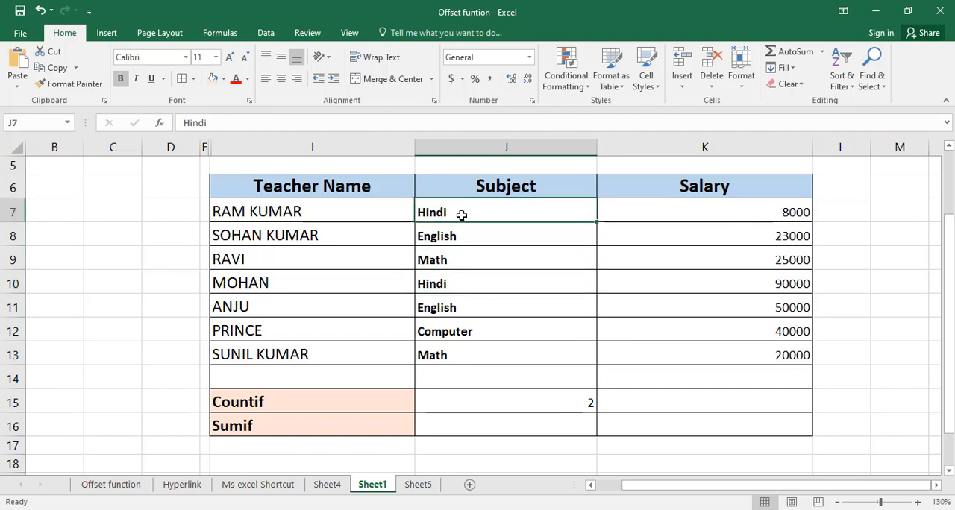
left_click(452, 280)
left_click(568, 398)
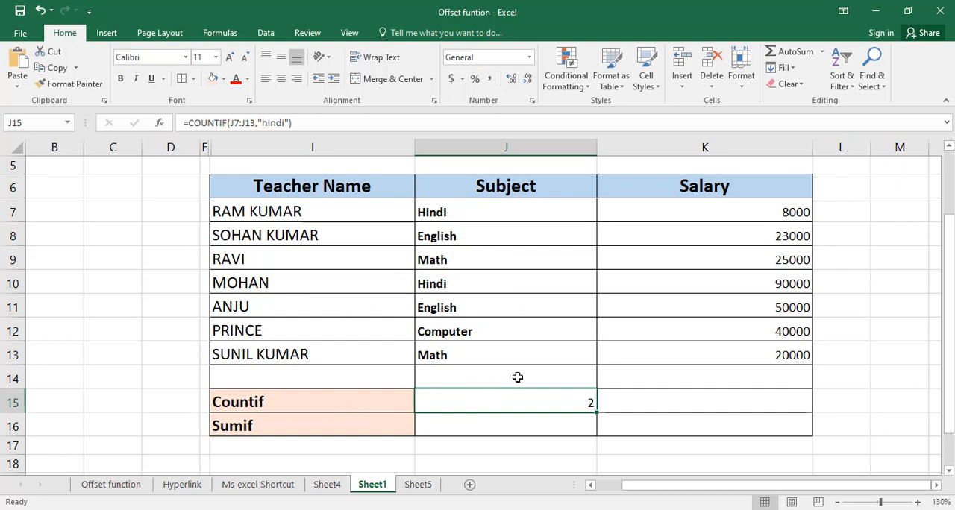
Change the criterion of the COUNTIF formula in J15 to "computer"
double_click(521, 404)
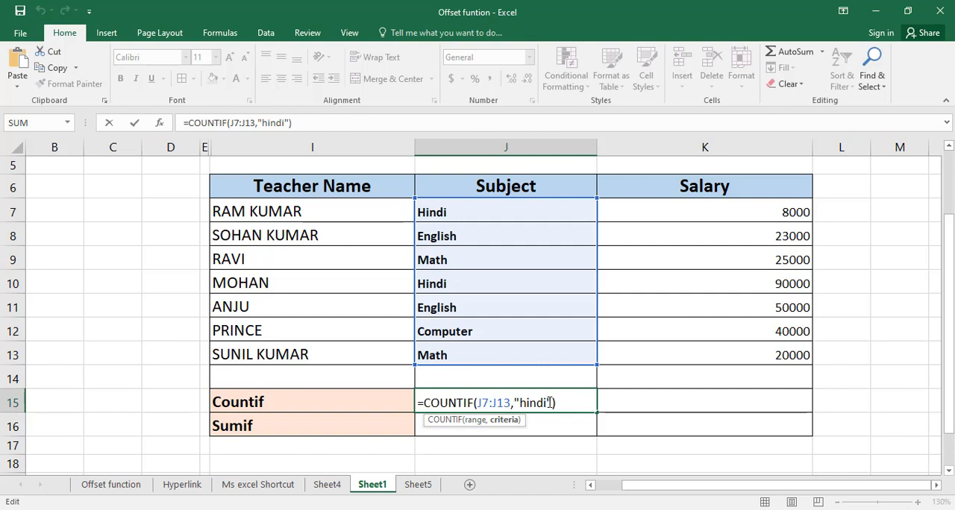
left_click_drag(547, 403, 519, 402)
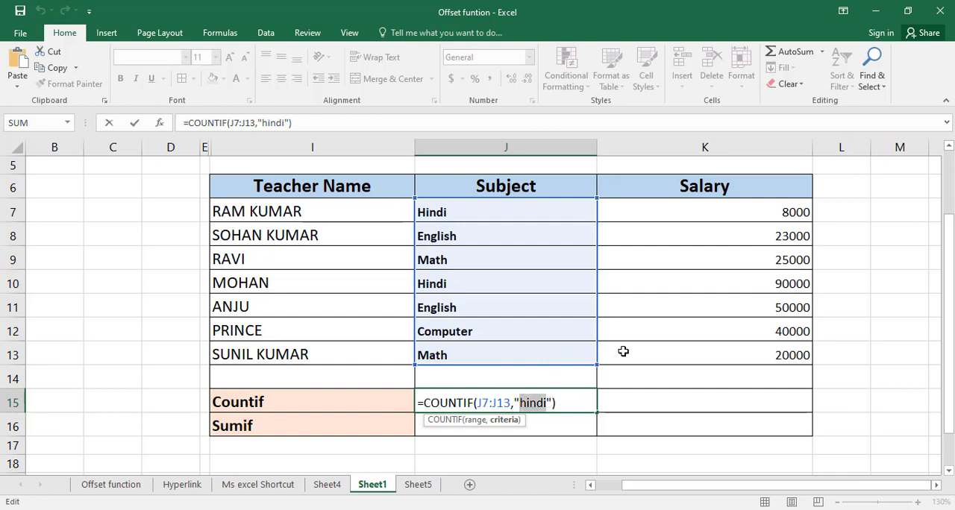
type("computer")
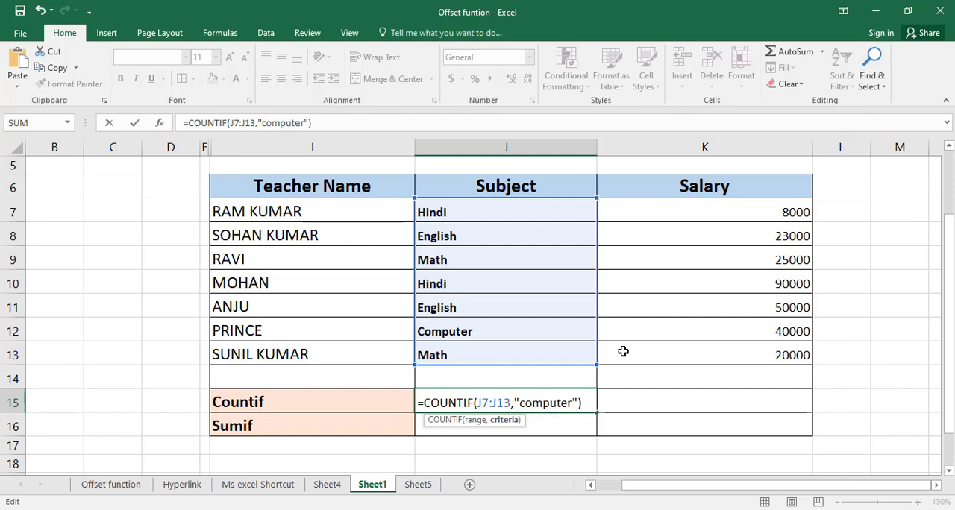
key("Return")
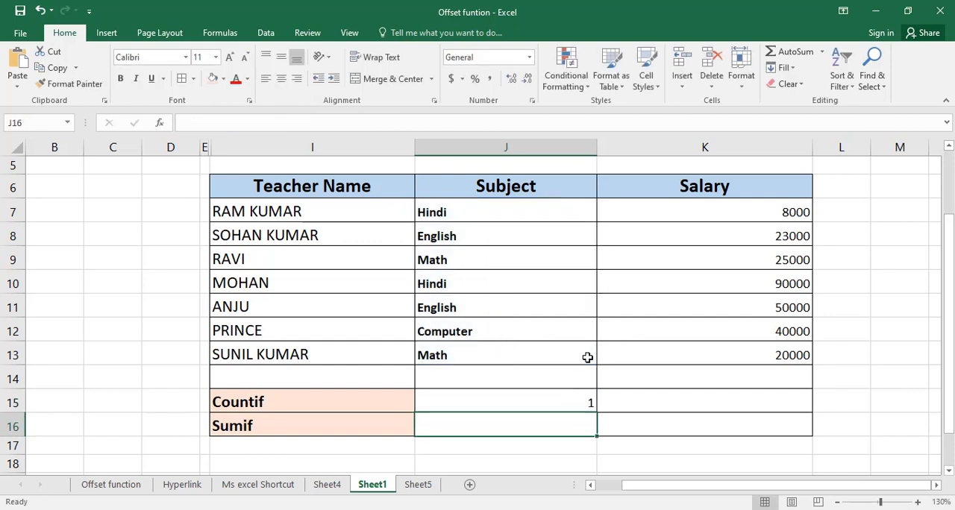
Check the J15 count against the Computer row, and examine which teachers belong to the Computer and Hindi rows
left_click(581, 396)
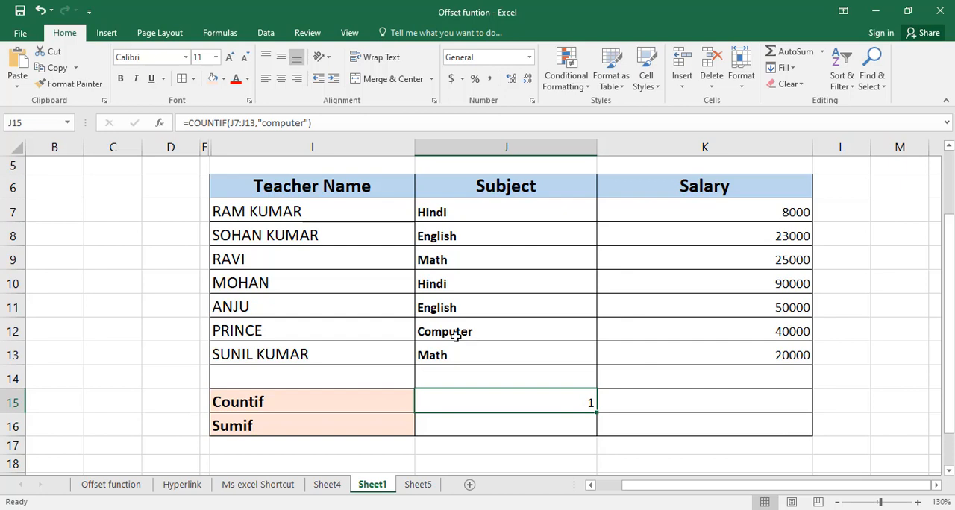
left_click(420, 329)
left_click(252, 332)
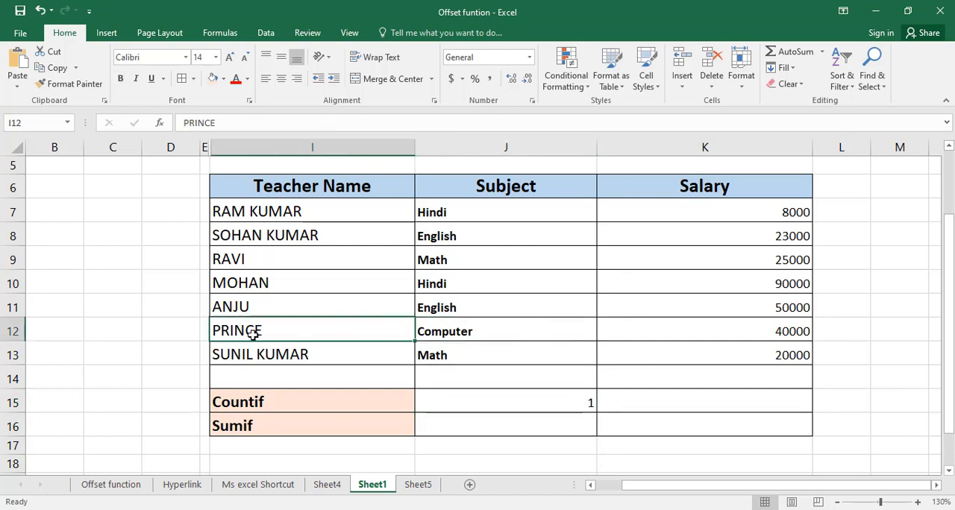
left_click(452, 328)
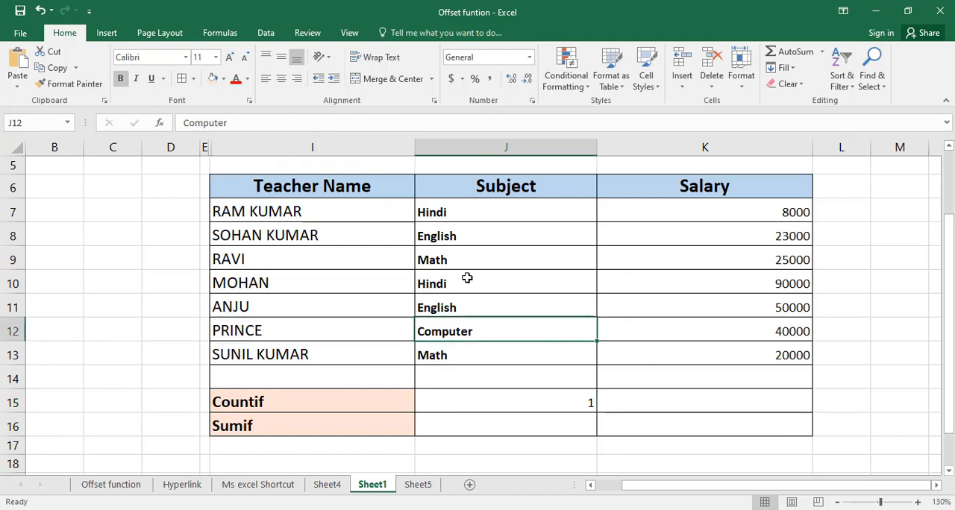
left_click(449, 215)
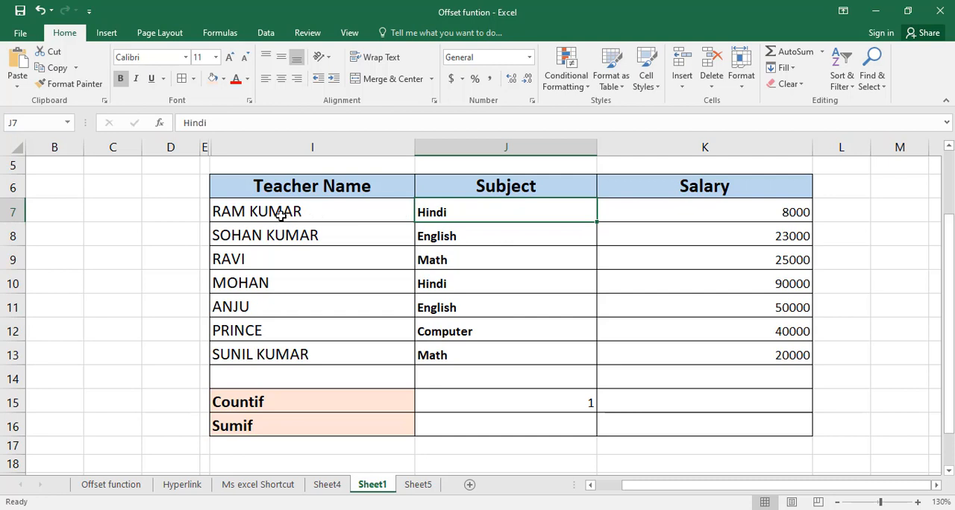
left_click(444, 286)
left_click(315, 289)
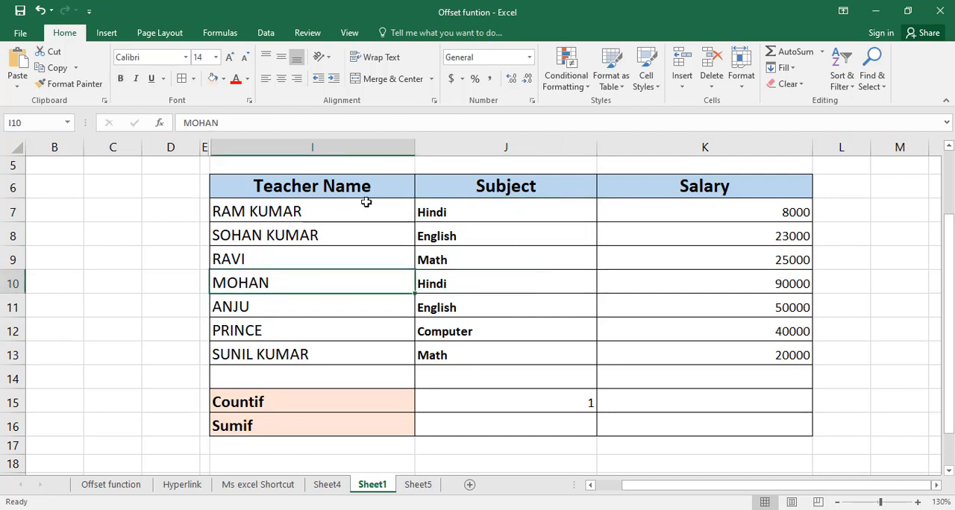
left_click(486, 405)
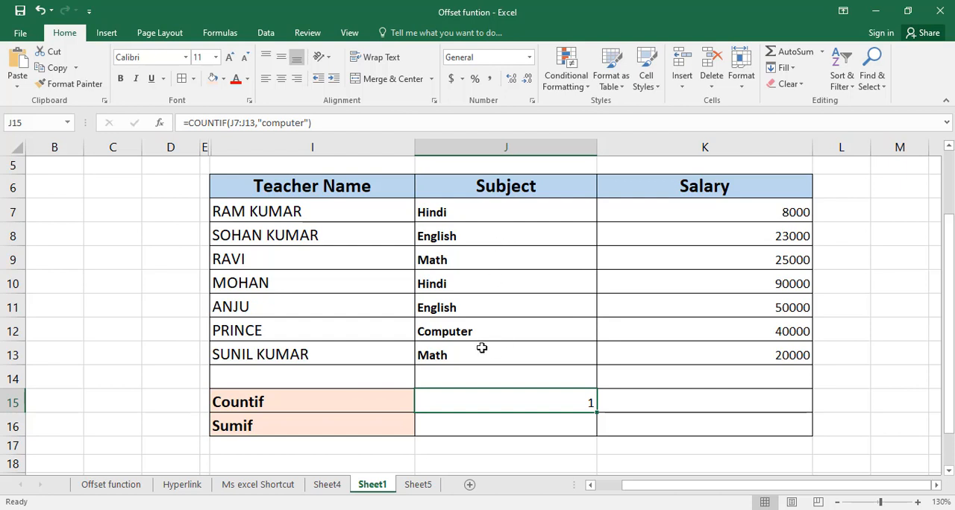
Examine the Hindi entries in J7 and J10 together with their salaries in K7 and K10
left_click(457, 212)
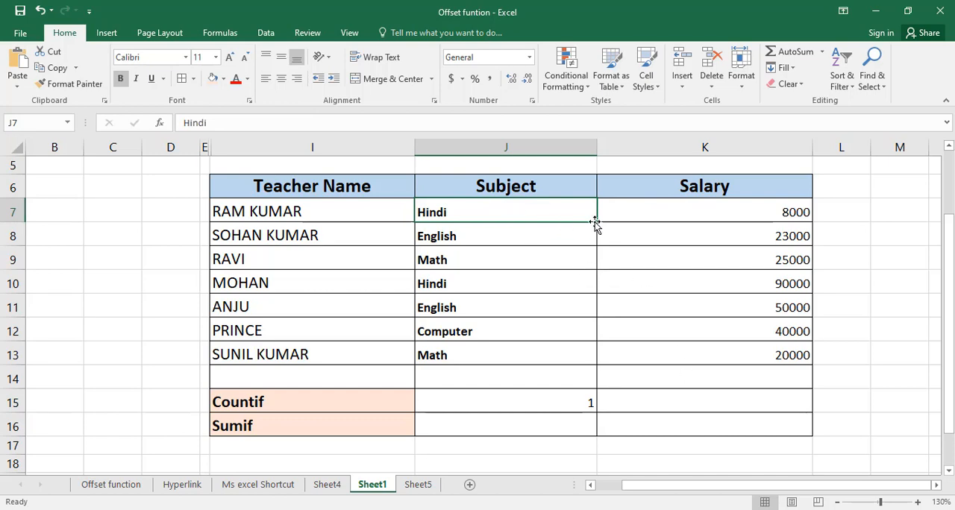
scroll(630, 245, "up", 1)
scroll(630, 246, "up", 1)
scroll(630, 246, "down", 2)
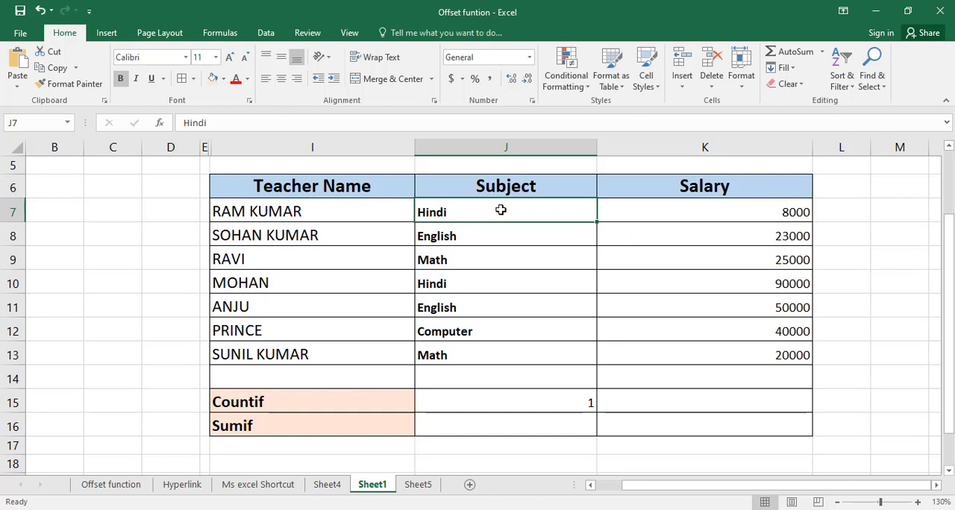
left_click(739, 212)
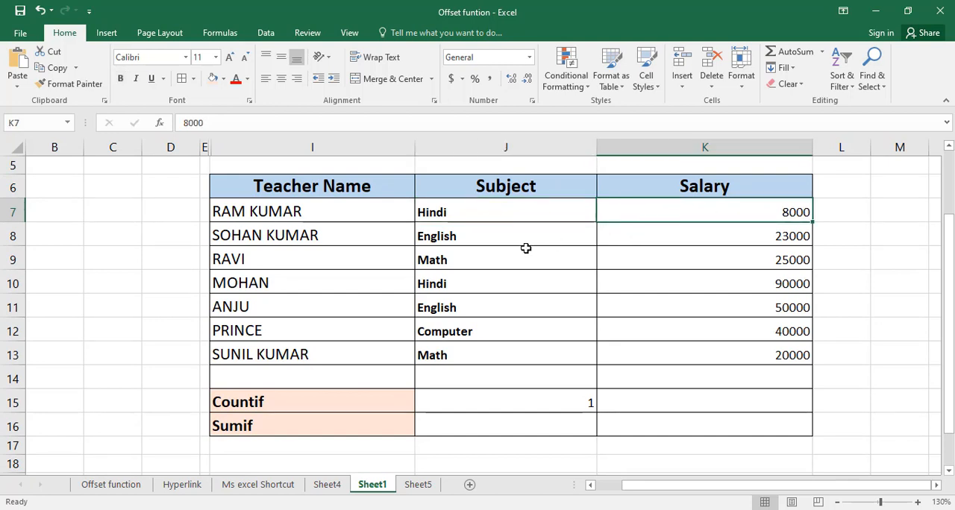
left_click(470, 284)
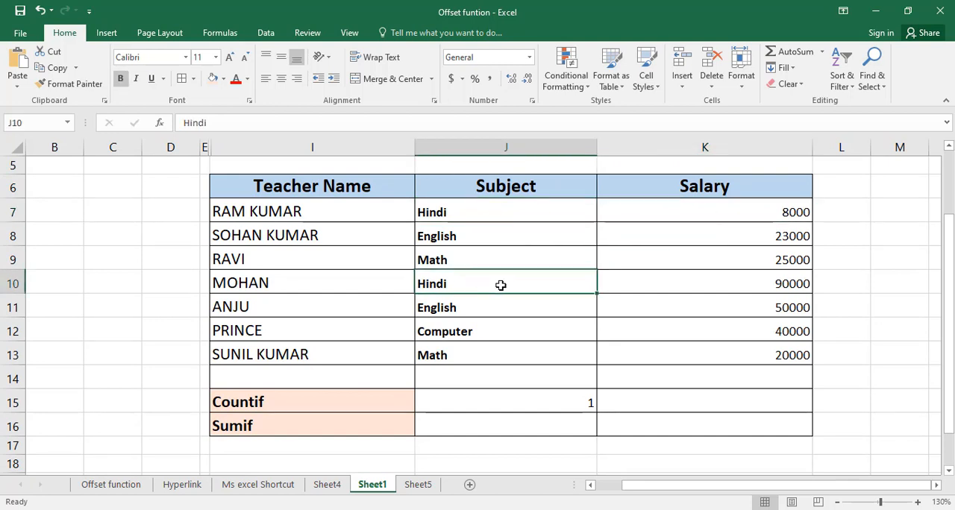
left_click(755, 285)
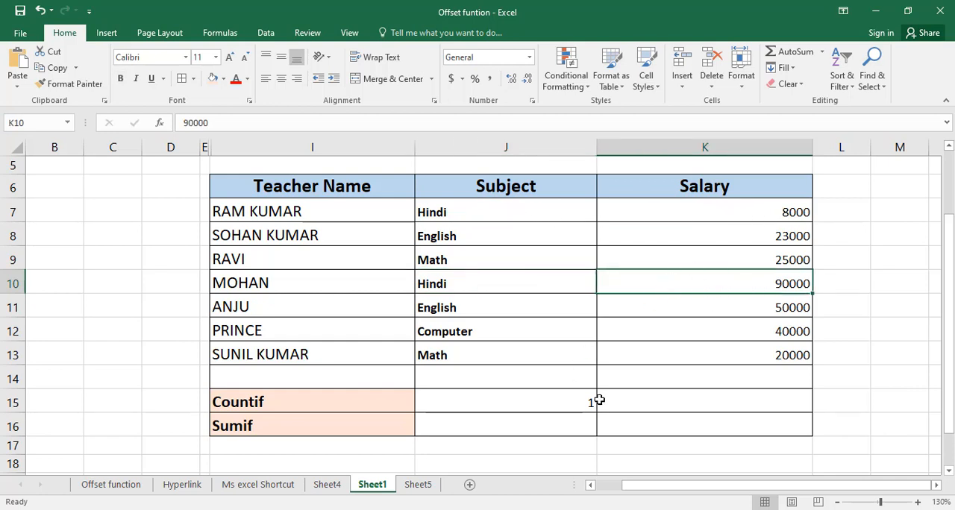
Enter 98000 in K16 as the manually added total of the Hindi salaries
left_click(640, 426)
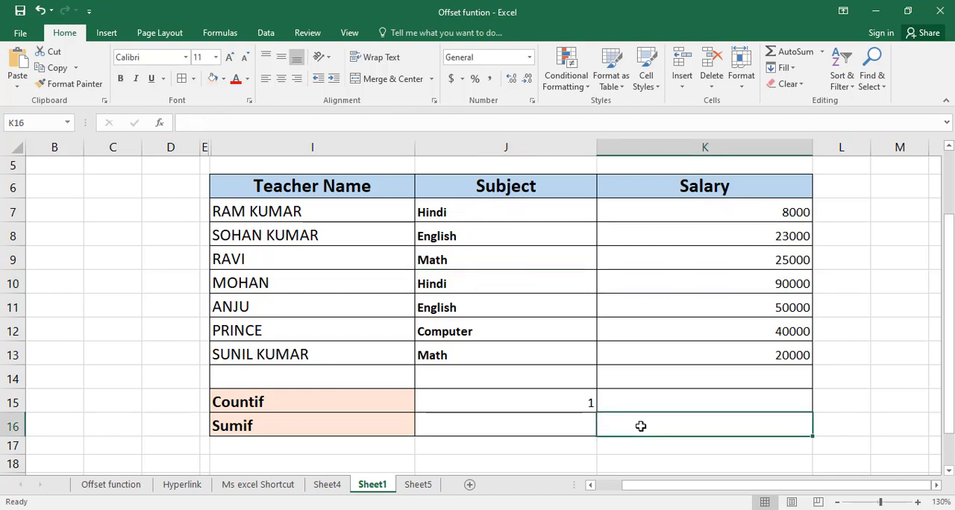
type("98")
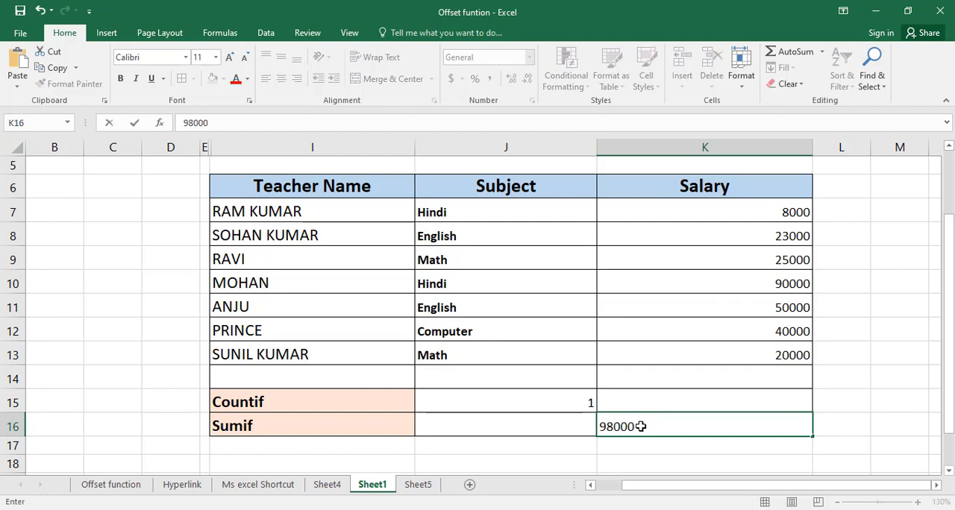
type("000")
key("Return")
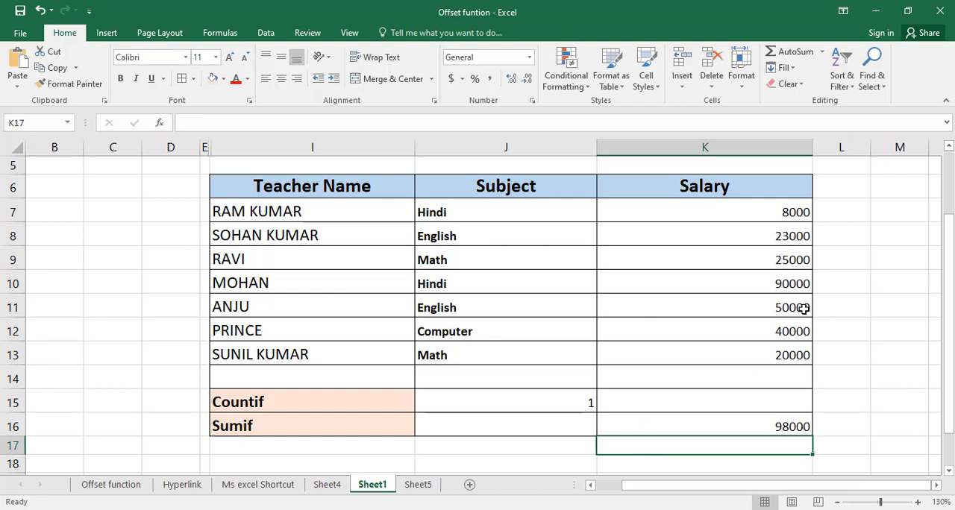
left_click(768, 420)
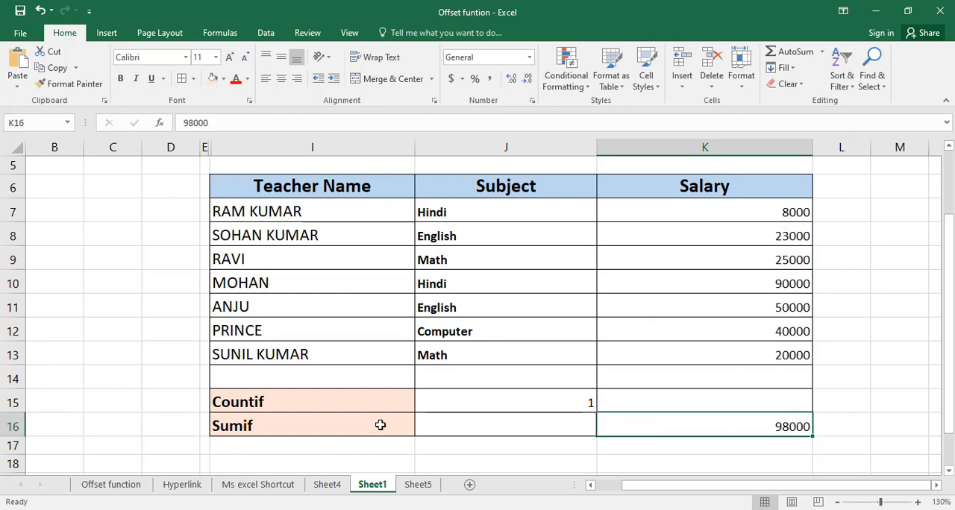
Begin a SUMIF formula in J16, beside the Sumif label, up to its opening parenthesis
left_click(411, 428)
left_click(420, 426)
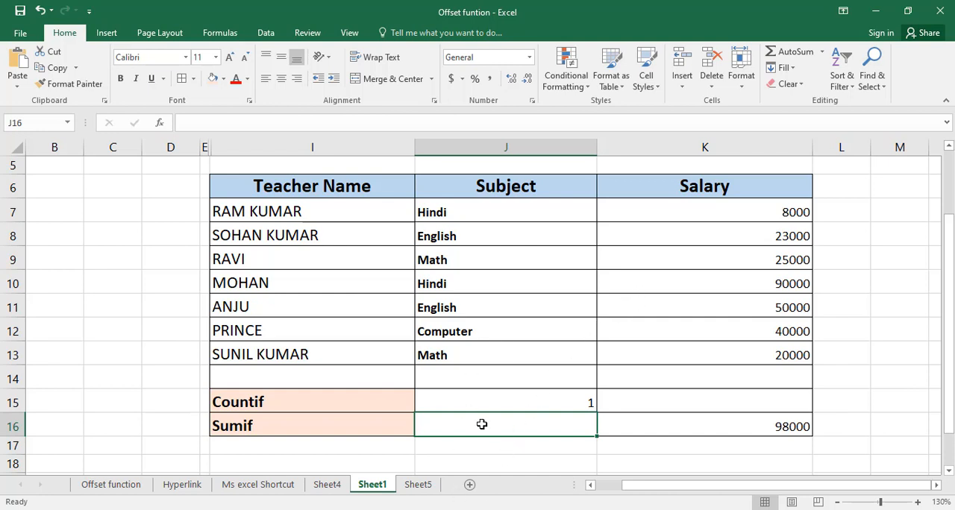
left_click(499, 509)
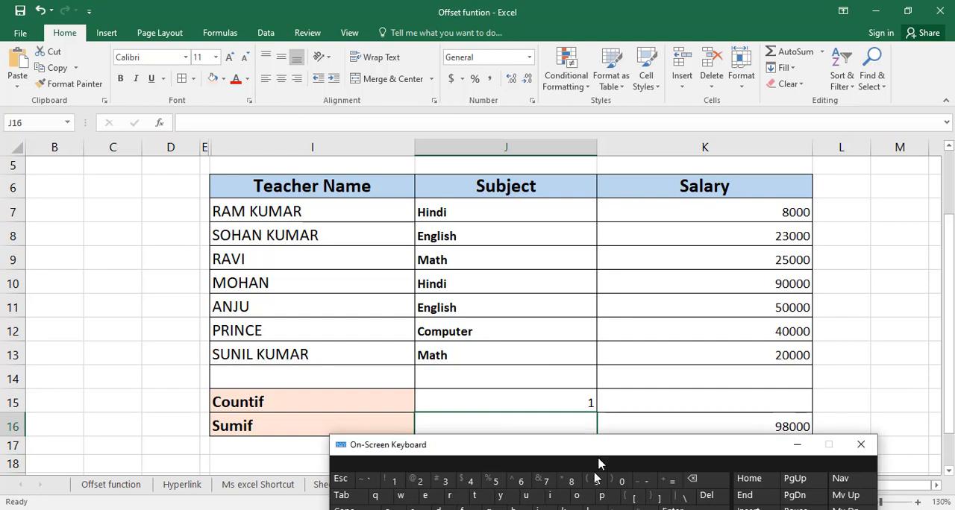
left_click_drag(598, 454, 578, 490)
type("=")
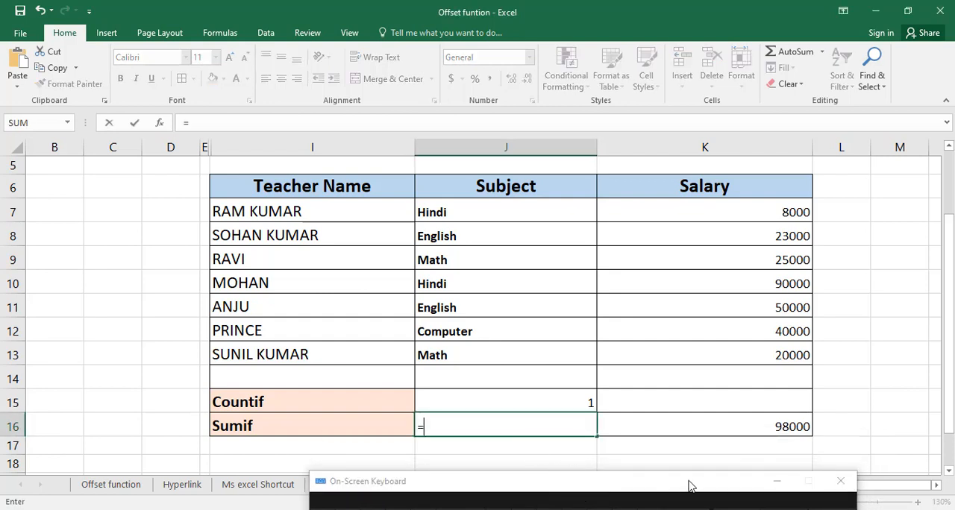
left_click(778, 483)
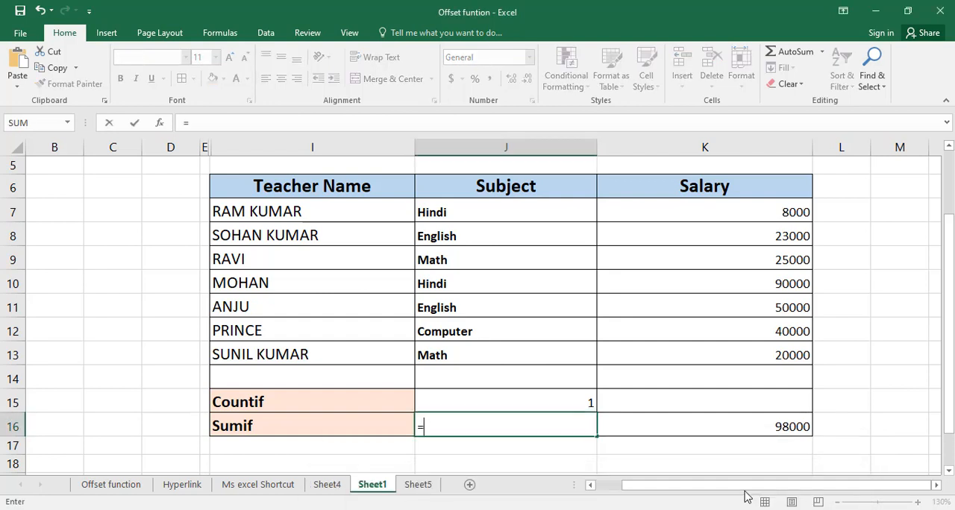
type("sumi")
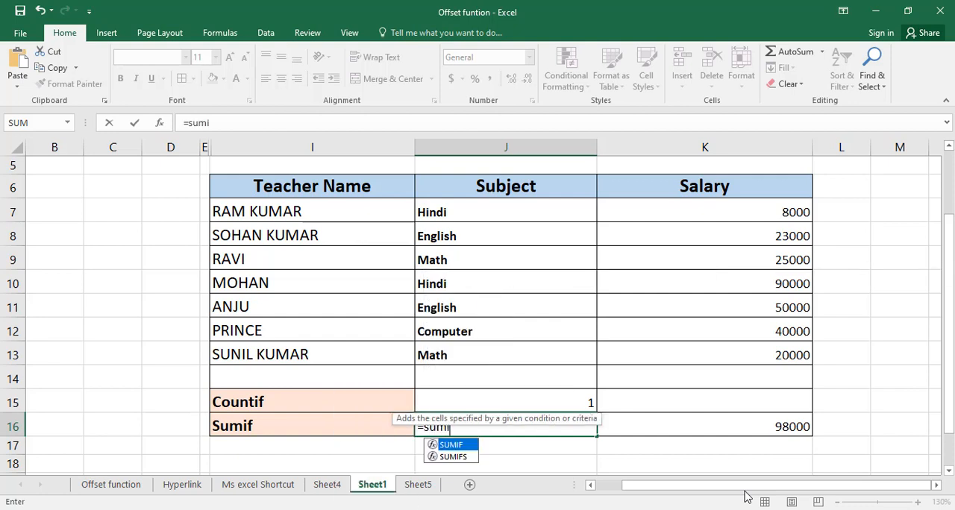
type("f(")
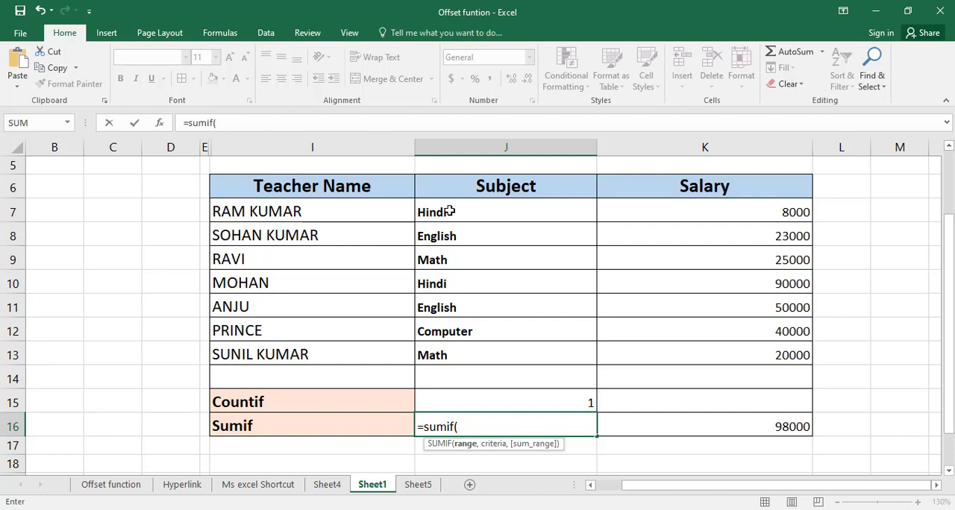
Complete the SUMIF formula in J16 with range J7:J13, criterion "hindi" and sum range K7:K13
left_click_drag(449, 212, 443, 345)
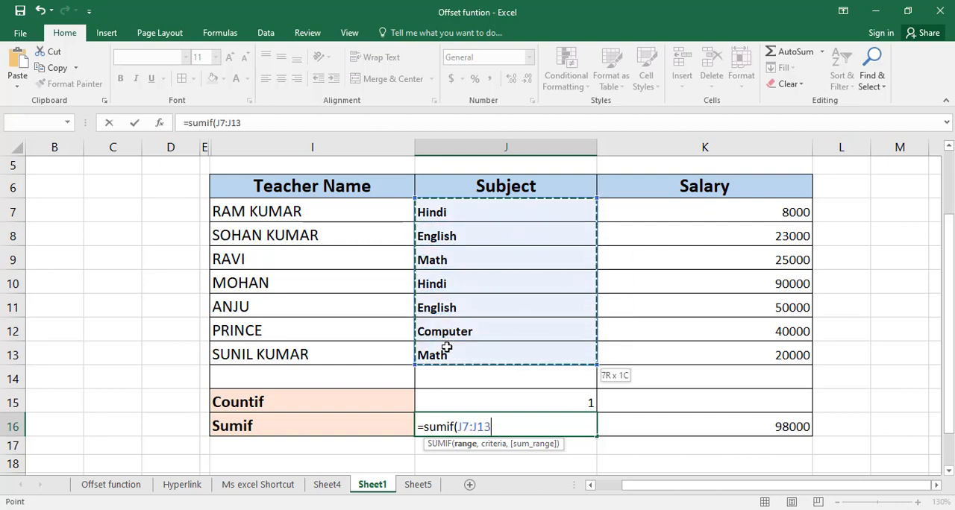
type(",\"hindi")
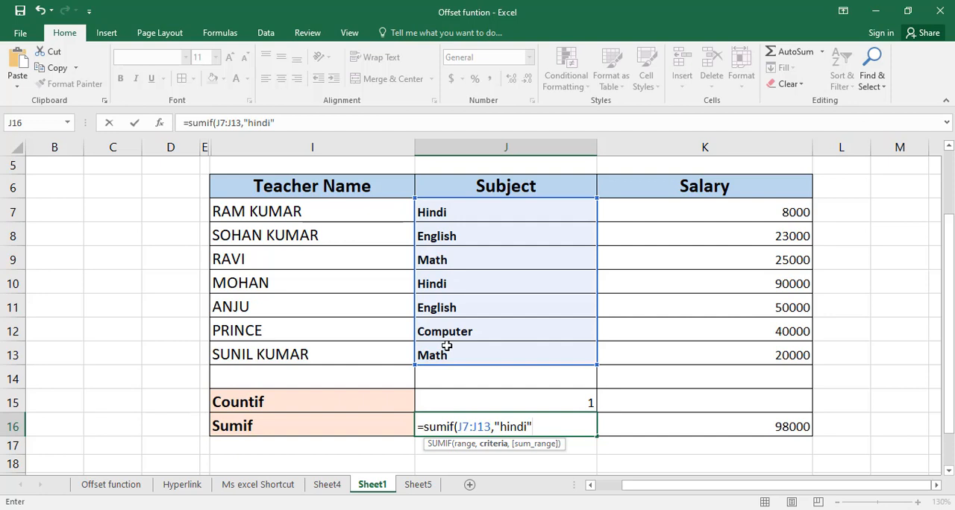
type(",")
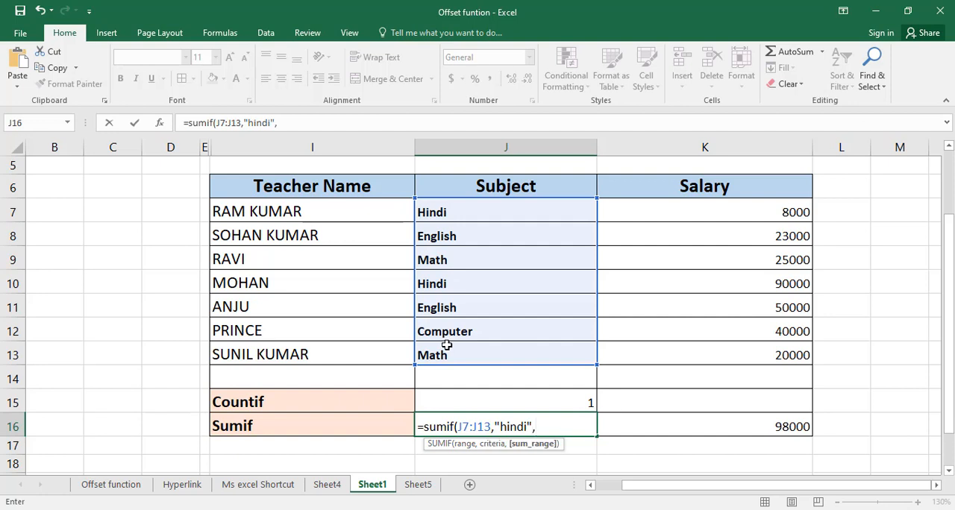
left_click(756, 216)
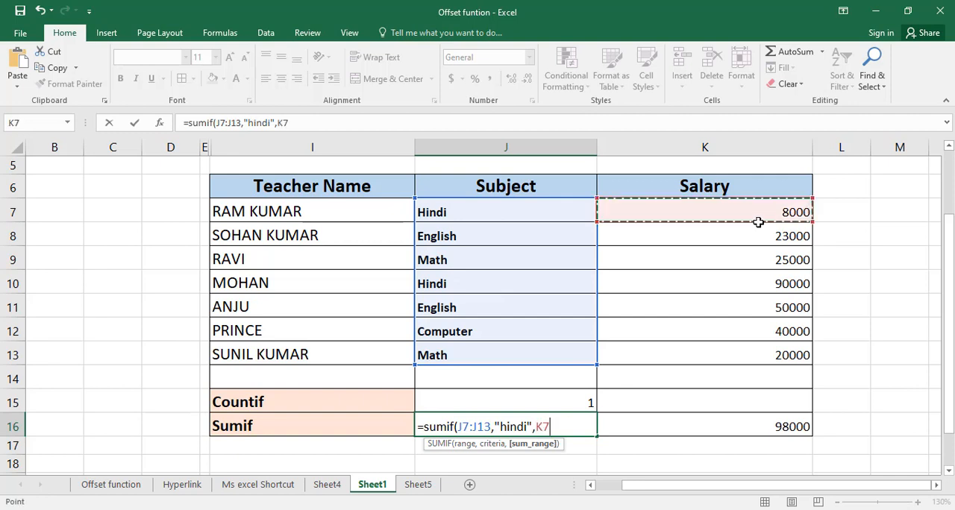
left_click_drag(758, 222, 768, 355)
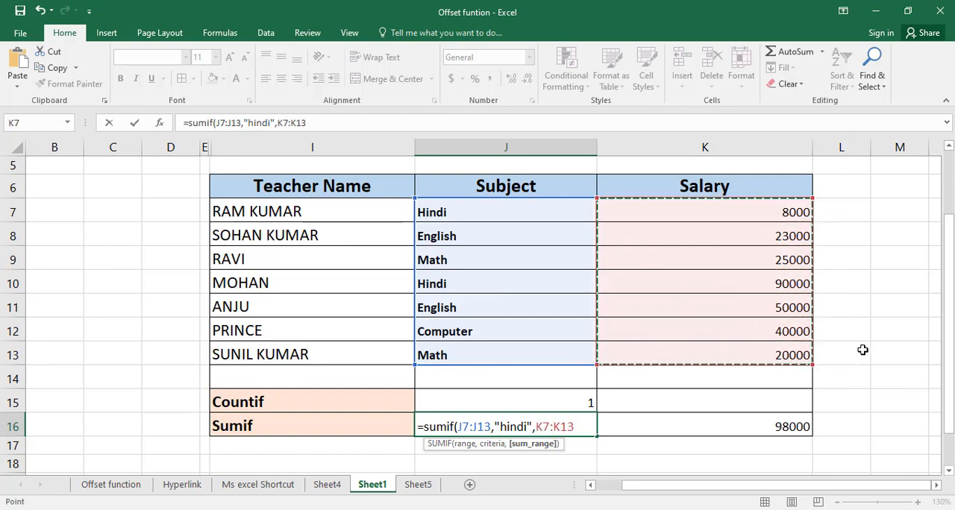
type(")")
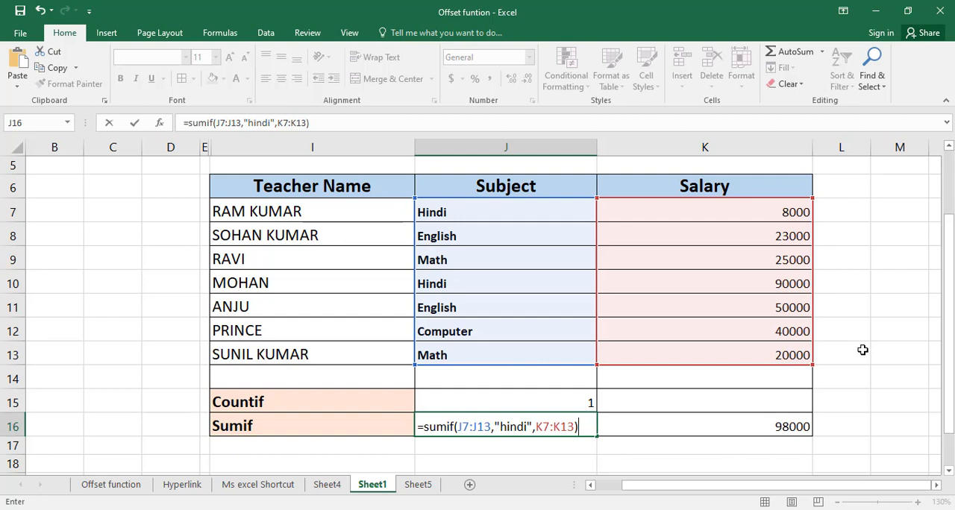
key("Return")
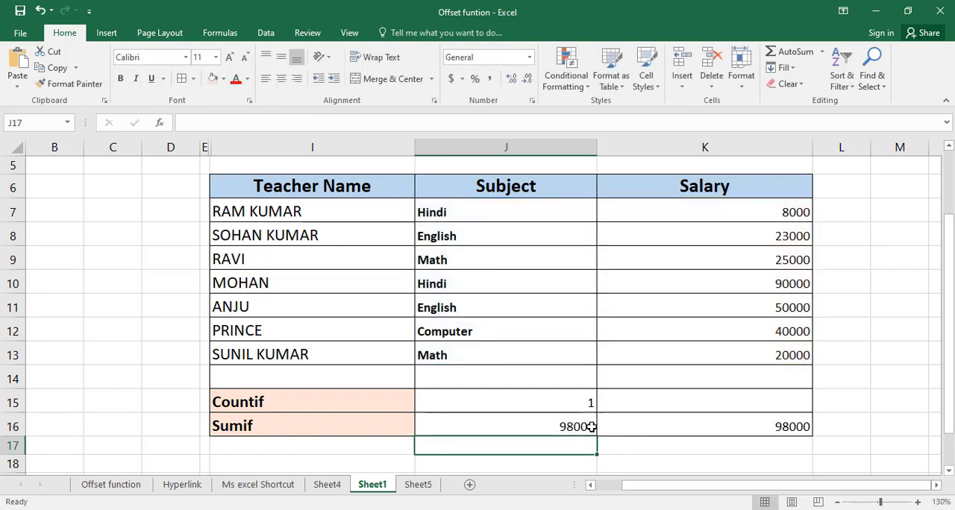
Compare the manual total in K16 with the SUMIF result and formula in J16
left_click(774, 427)
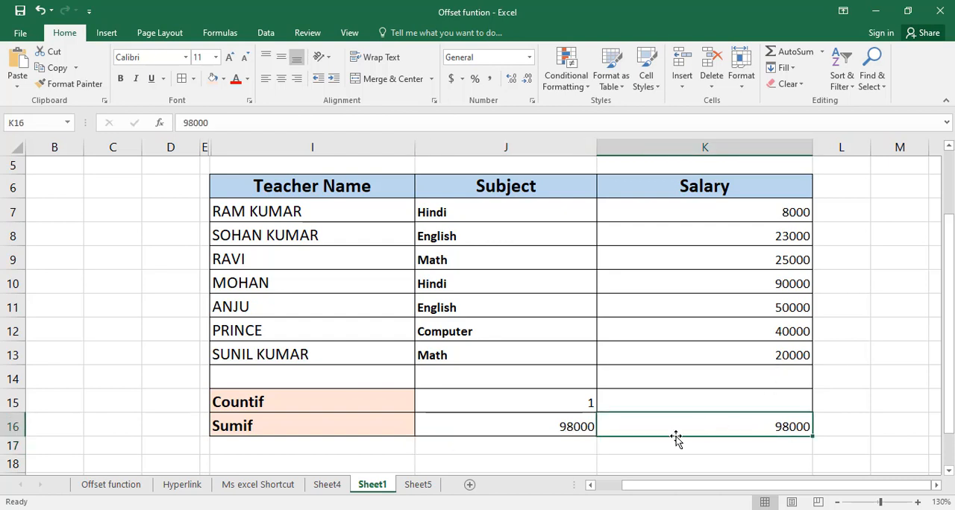
left_click(522, 428)
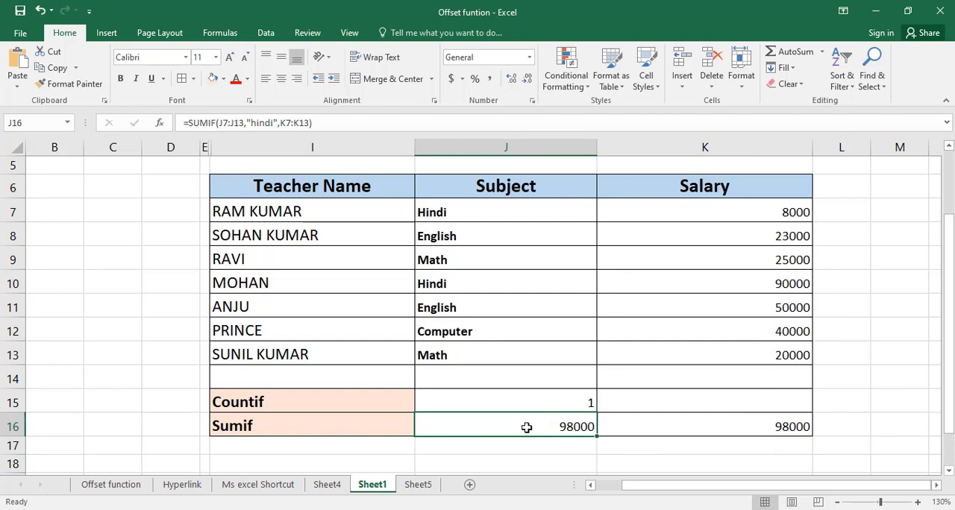
left_click(464, 446)
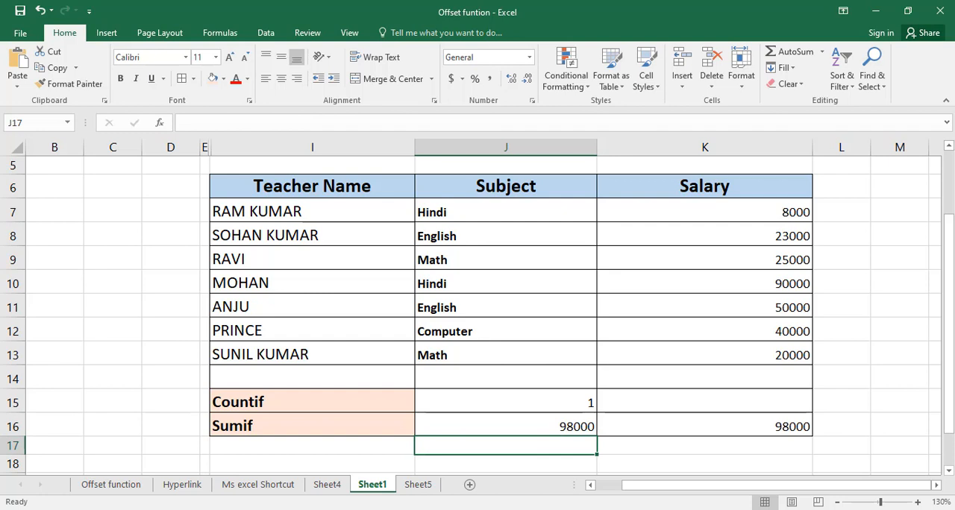
mouse_move(493, 509)
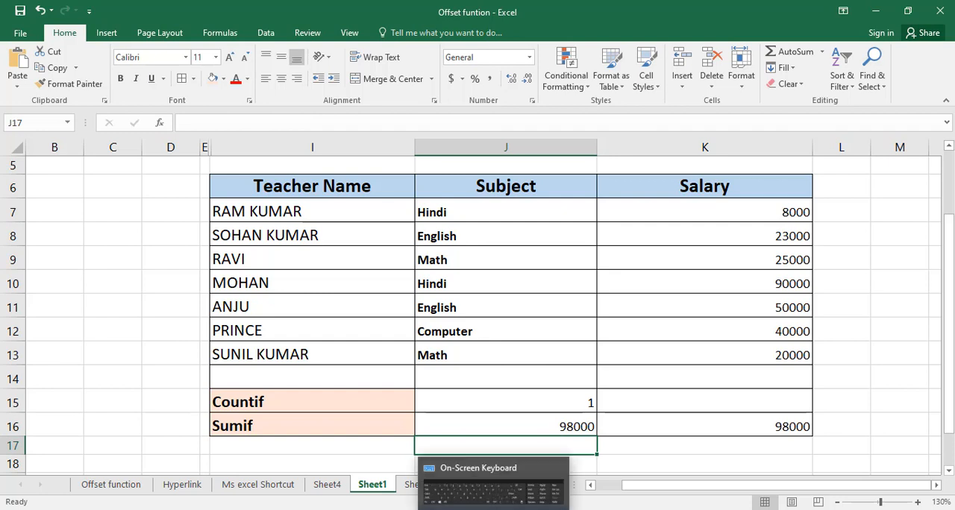
left_click(493, 509)
left_click_drag(522, 486, 488, 509)
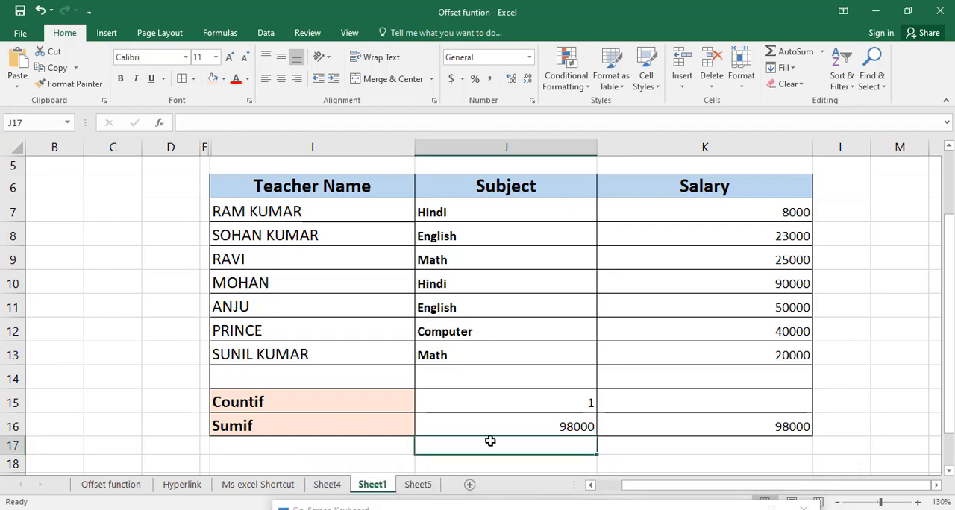
left_click_drag(578, 509, 580, 382)
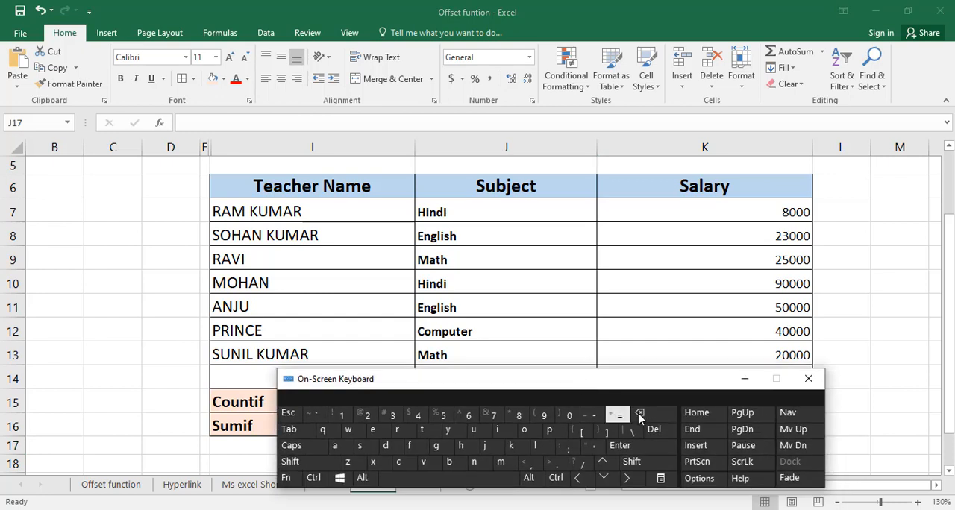
left_click(744, 379)
Begin a SUMIF formula in J17, below the Hindi result, up to its opening parenthesis
left_click_drag(949, 223, 949, 233)
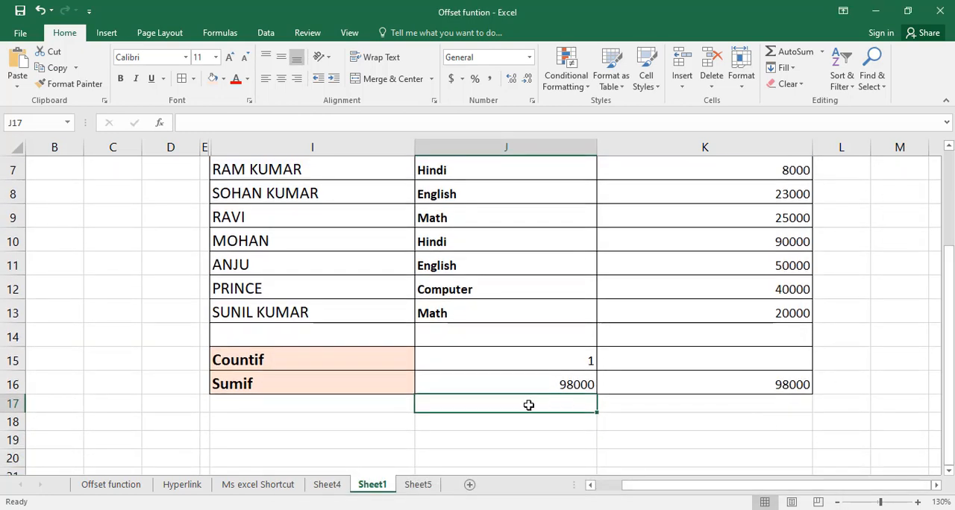
left_click(525, 509)
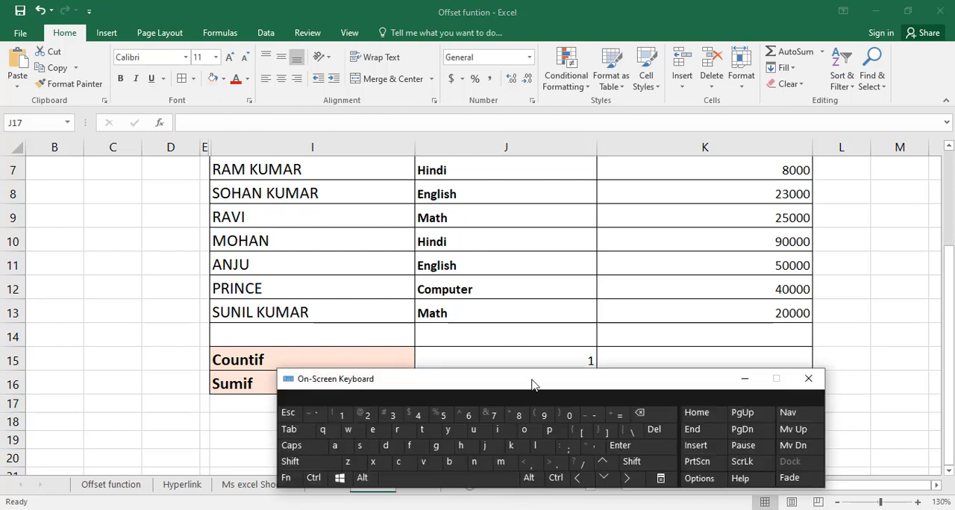
left_click_drag(532, 385, 524, 445)
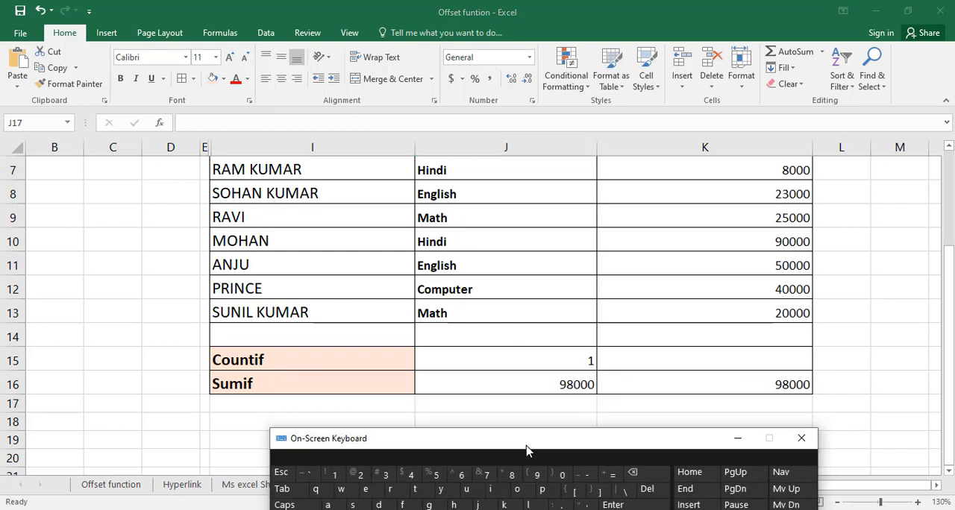
left_click(481, 406)
left_click(611, 472)
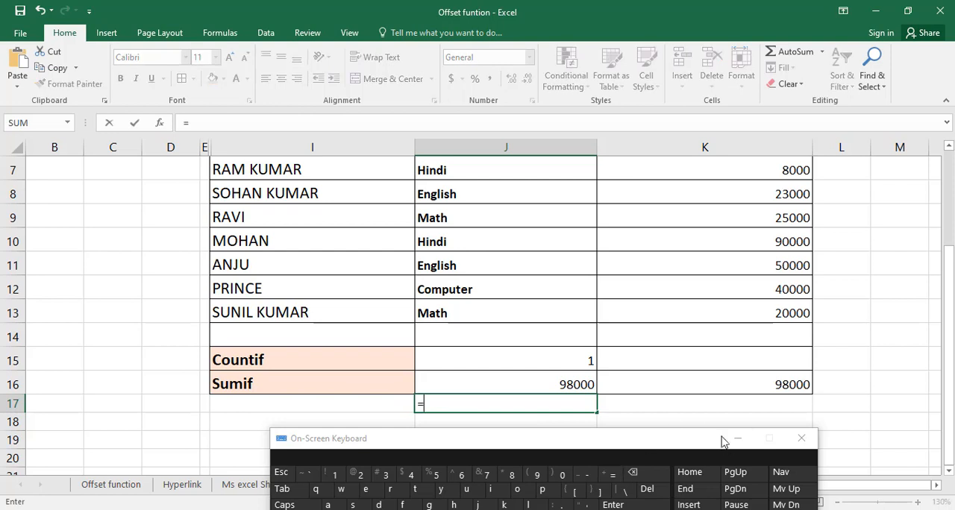
left_click(737, 439)
type("s")
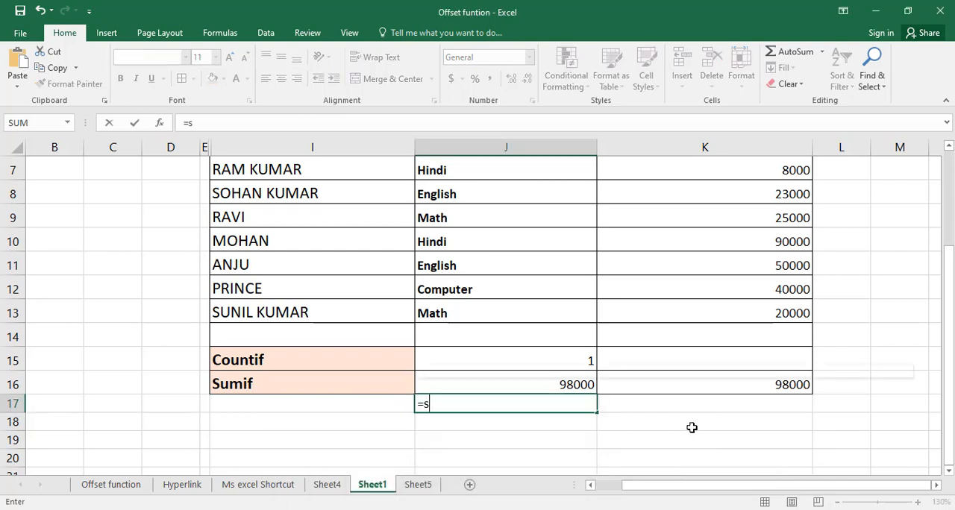
type("umi")
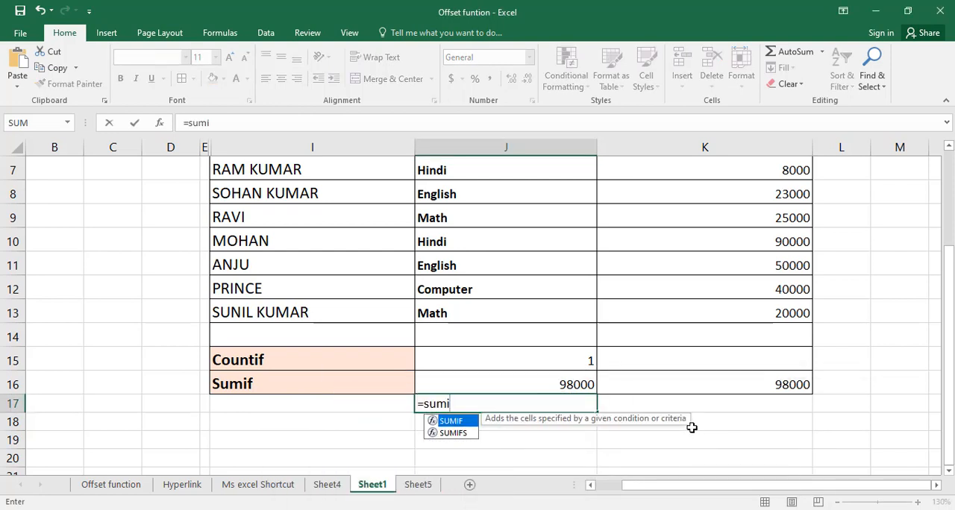
type("f(")
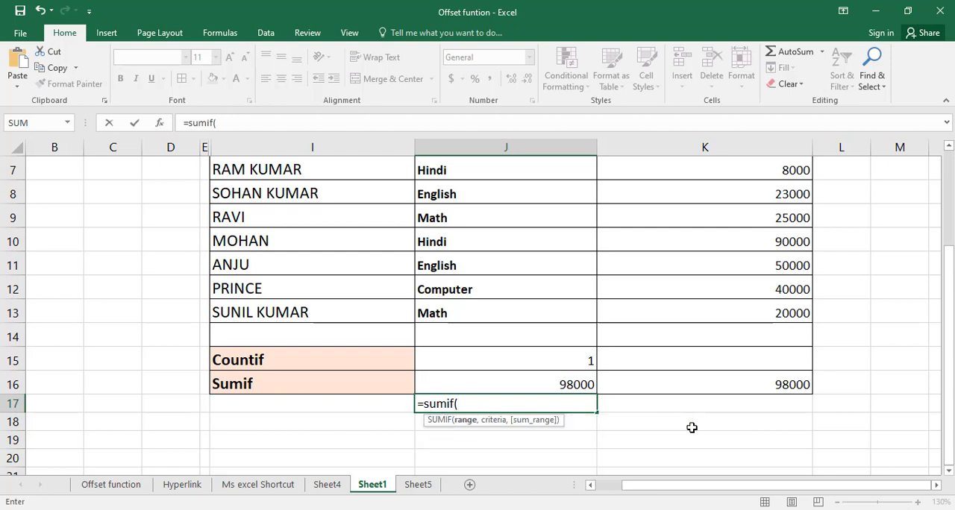
Complete the SUMIF formula in J17 with range J7:J13, criterion "english" and sum range K7:K13
left_click_drag(448, 172, 457, 317)
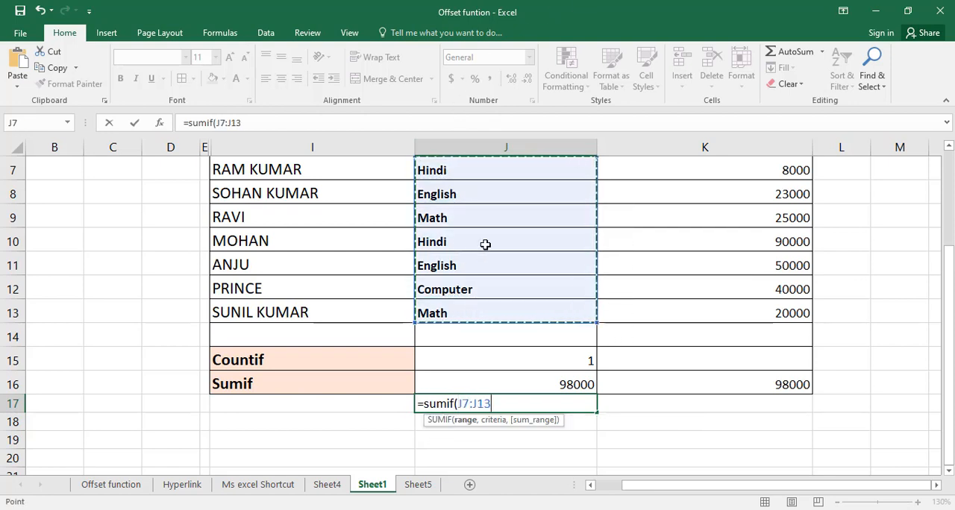
type(",")
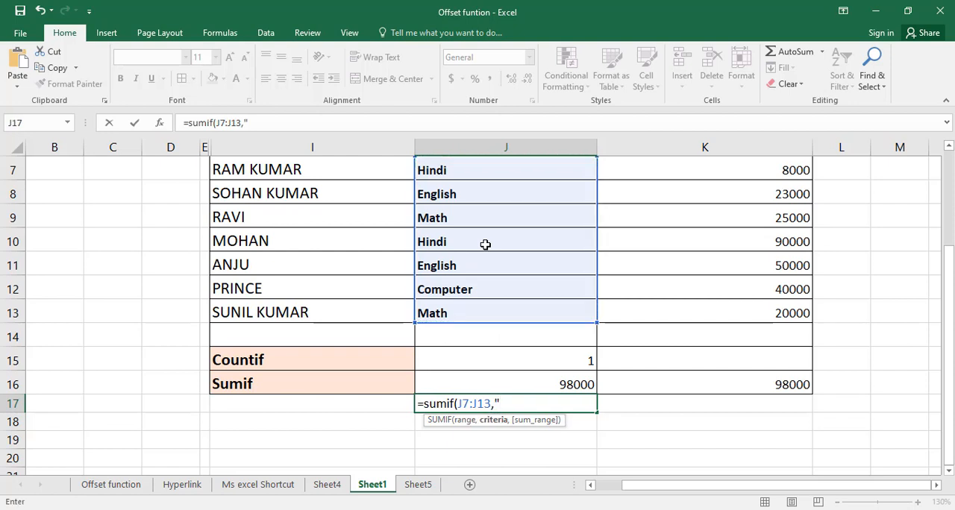
type("\"english\"")
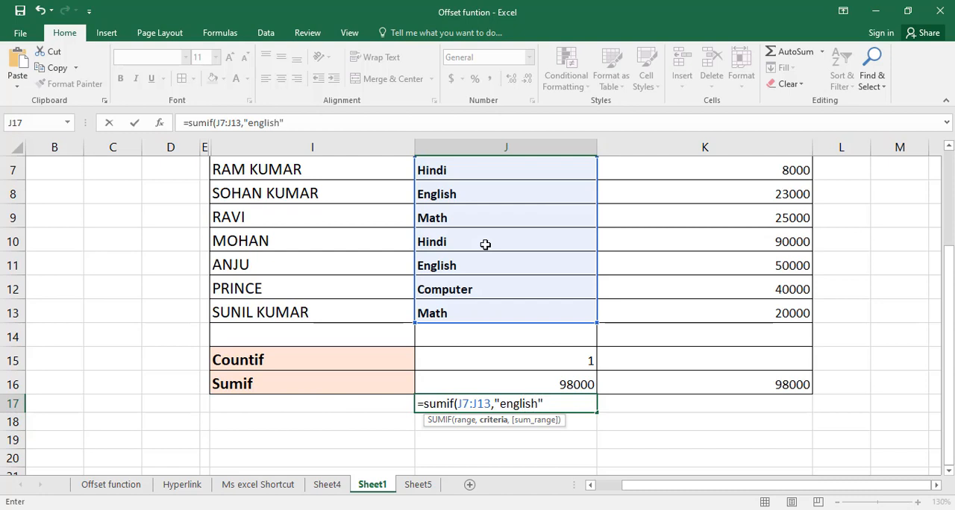
type(",")
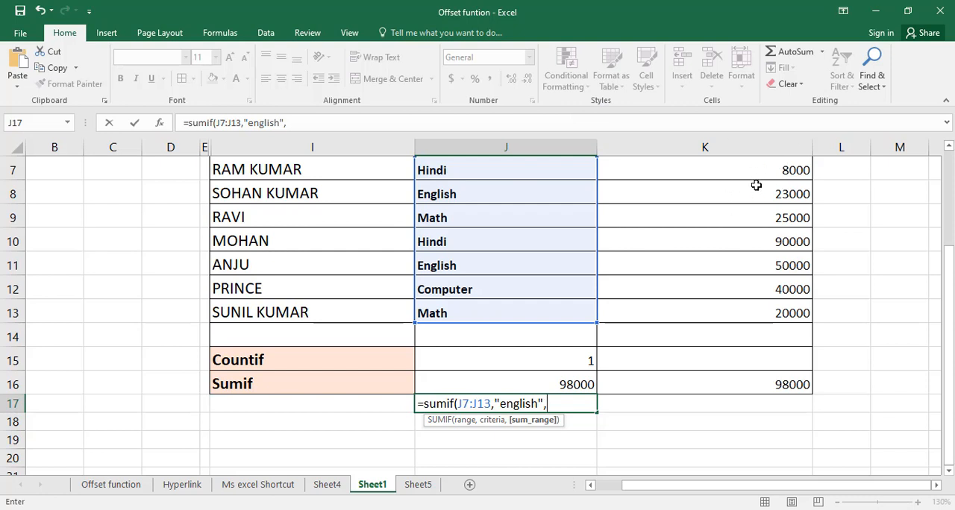
left_click_drag(769, 171, 778, 312)
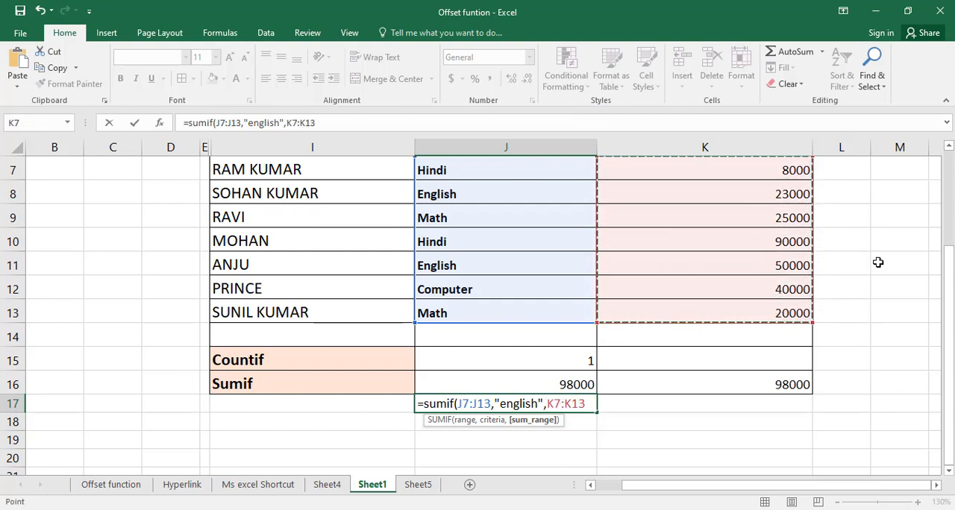
type(")")
key("Return")
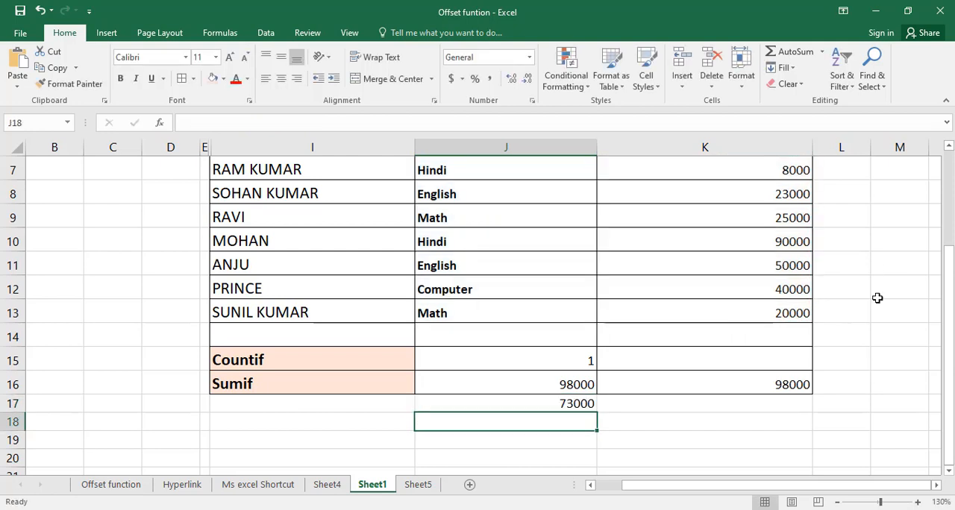
Check the SUMIF result in J17 against the English salaries in K8 and K11, and review the formulas in J16 and J15
left_click(563, 408)
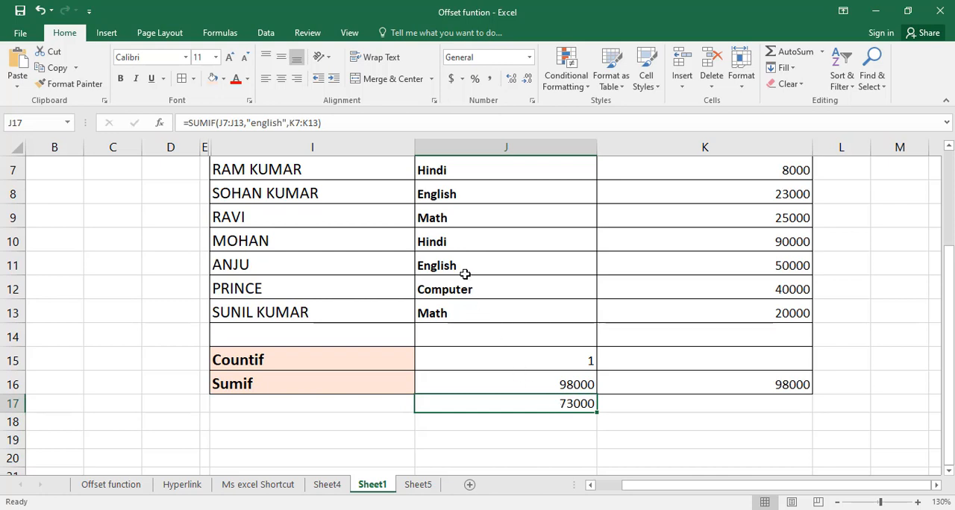
left_click(450, 192)
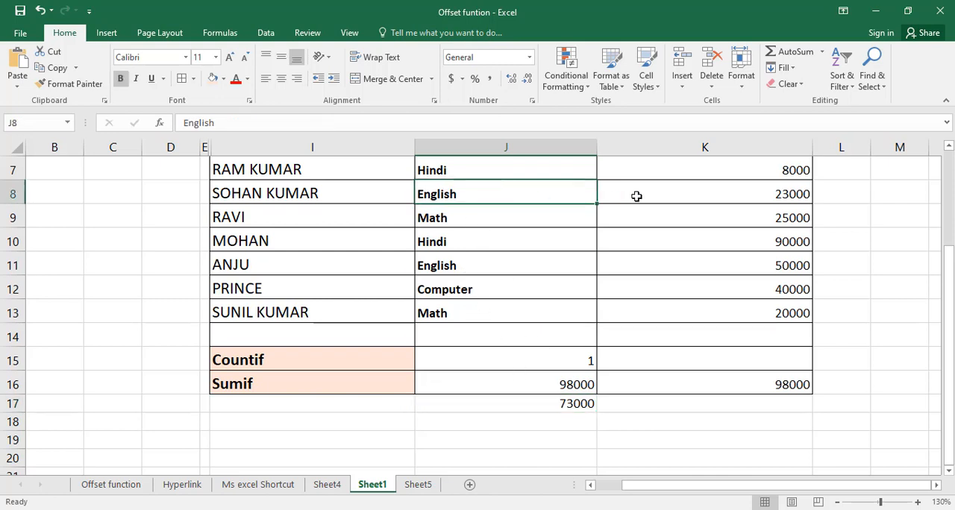
left_click(795, 202)
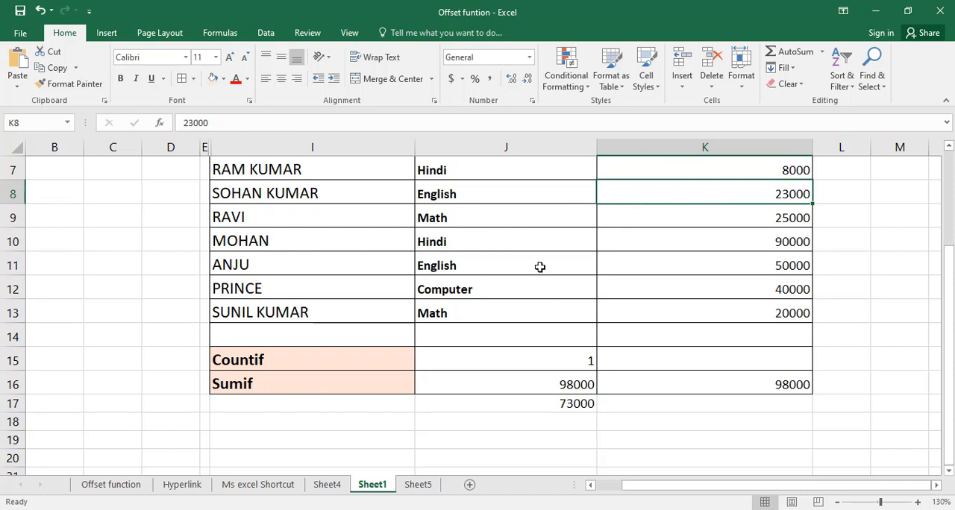
left_click(479, 267)
left_click(765, 272)
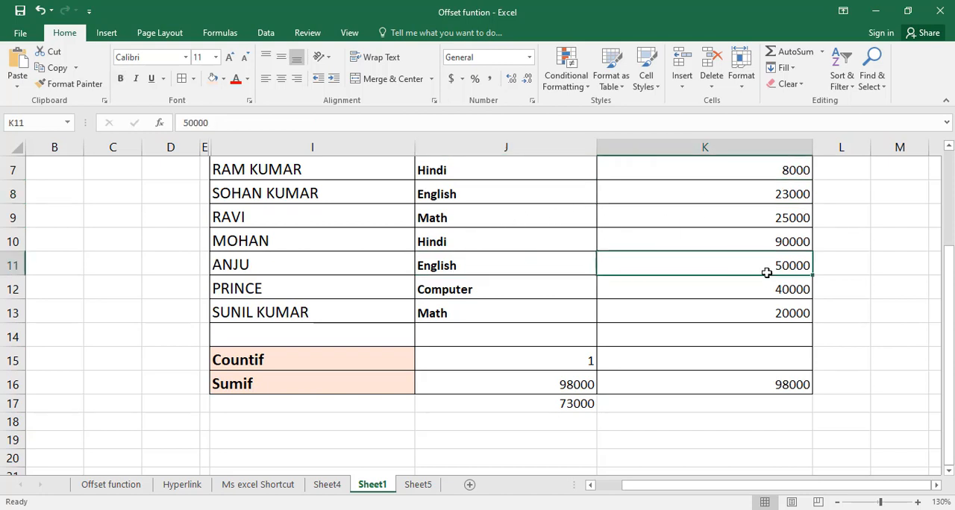
left_click(568, 408)
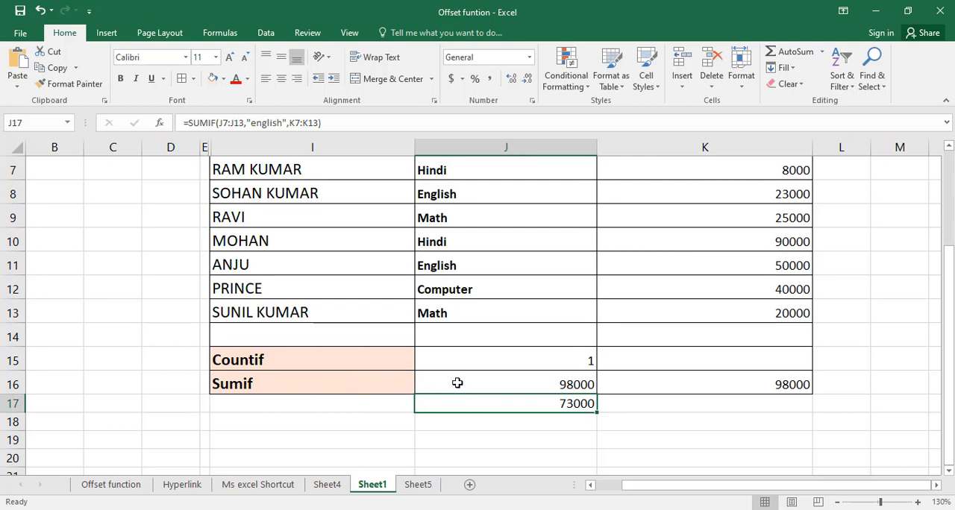
left_click(567, 383)
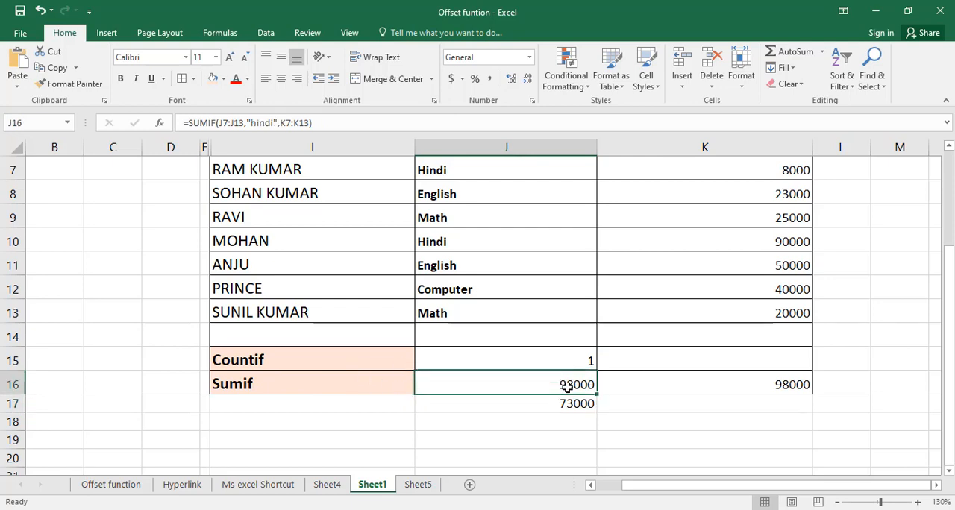
left_click(513, 360)
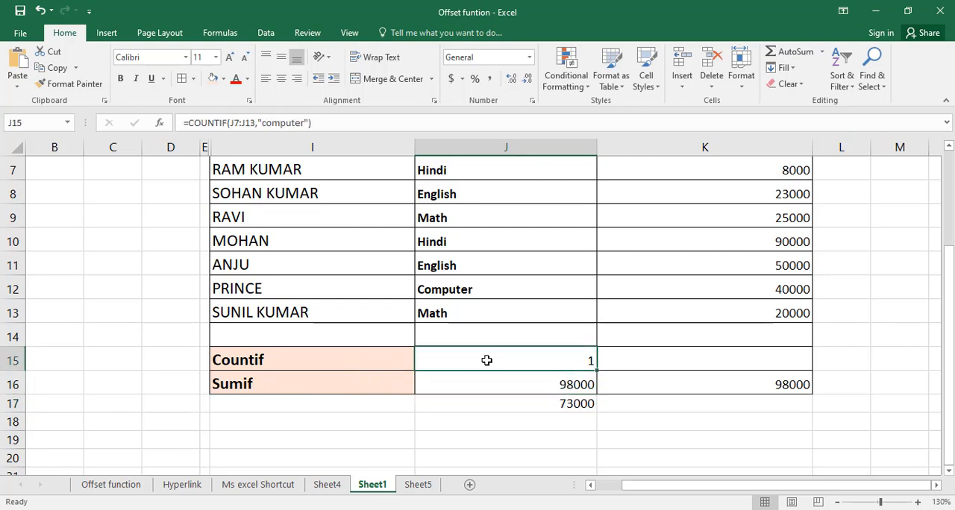
scroll(509, 297, "up", 1)
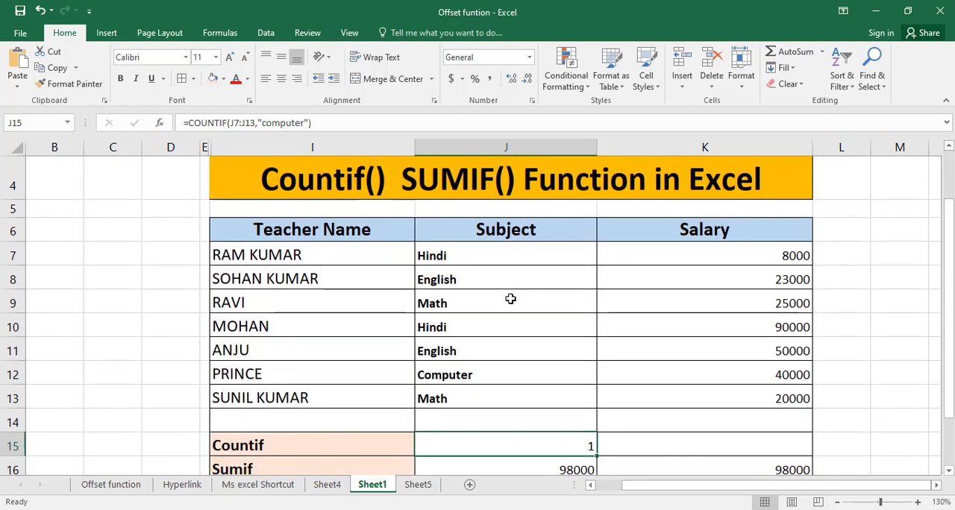
scroll(546, 292, "down", 1)
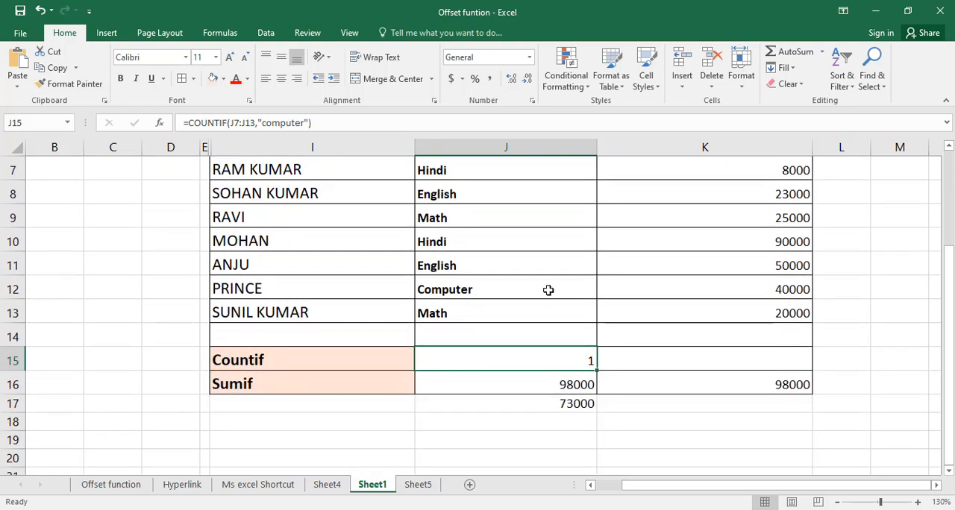